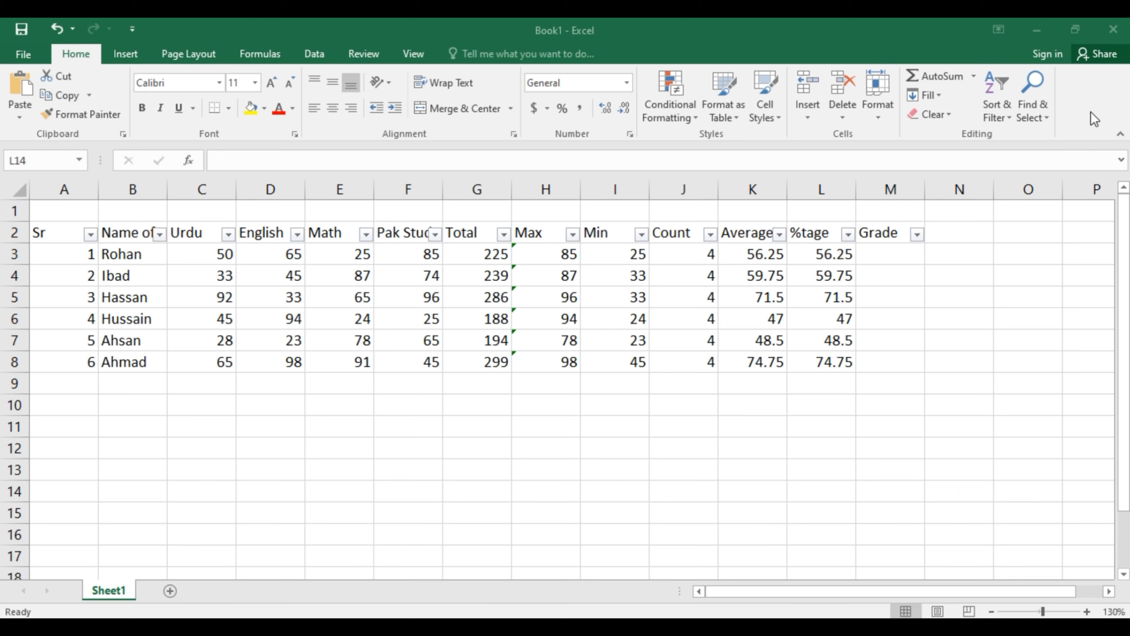
Cancel the pending copy of cell L4 in the %tage column
click(64, 61)
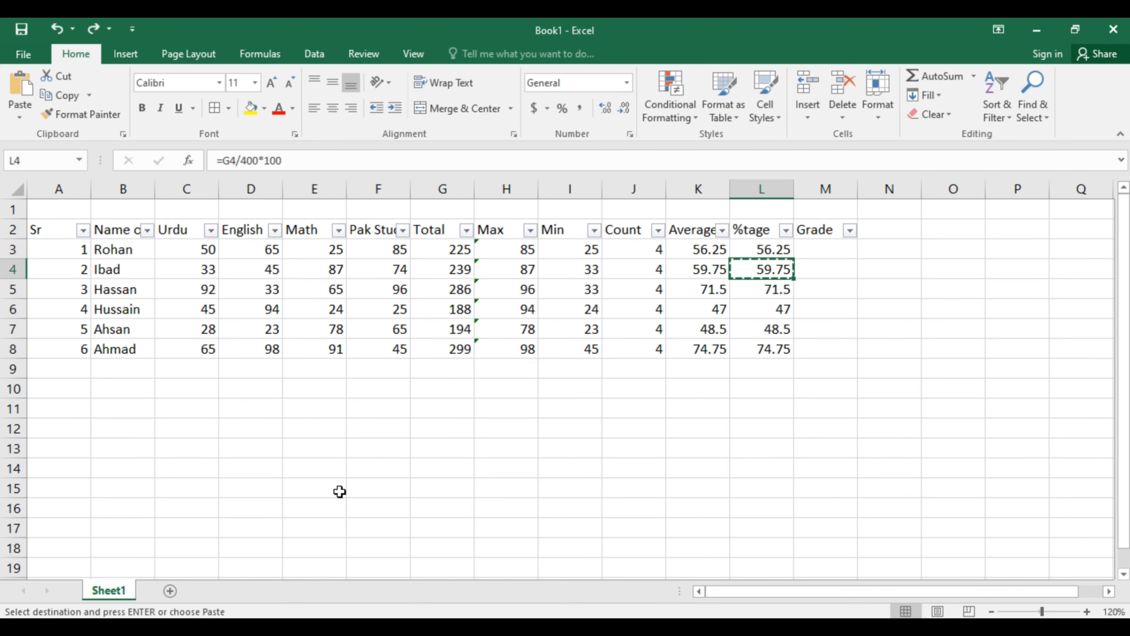
drag(338, 491, 349, 487)
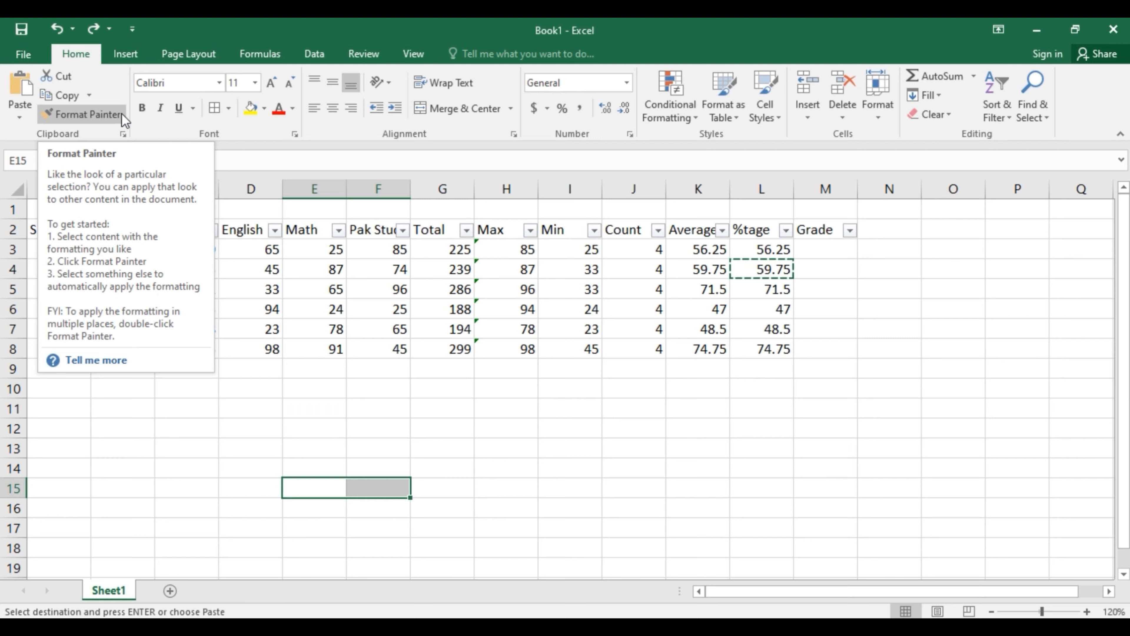
click(223, 470)
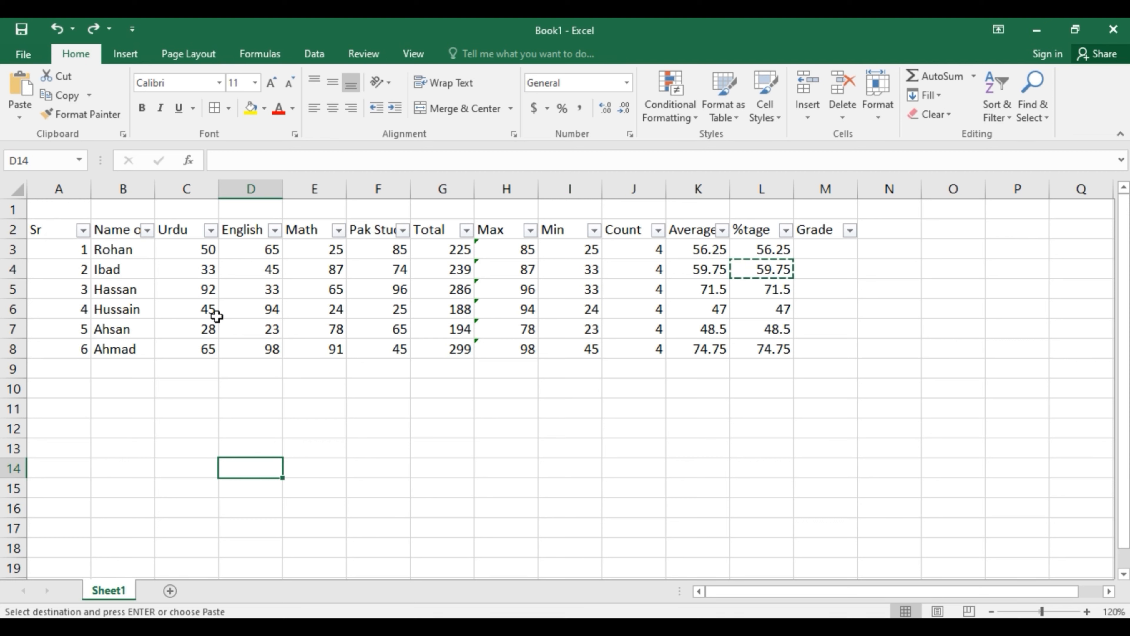
key(Escape)
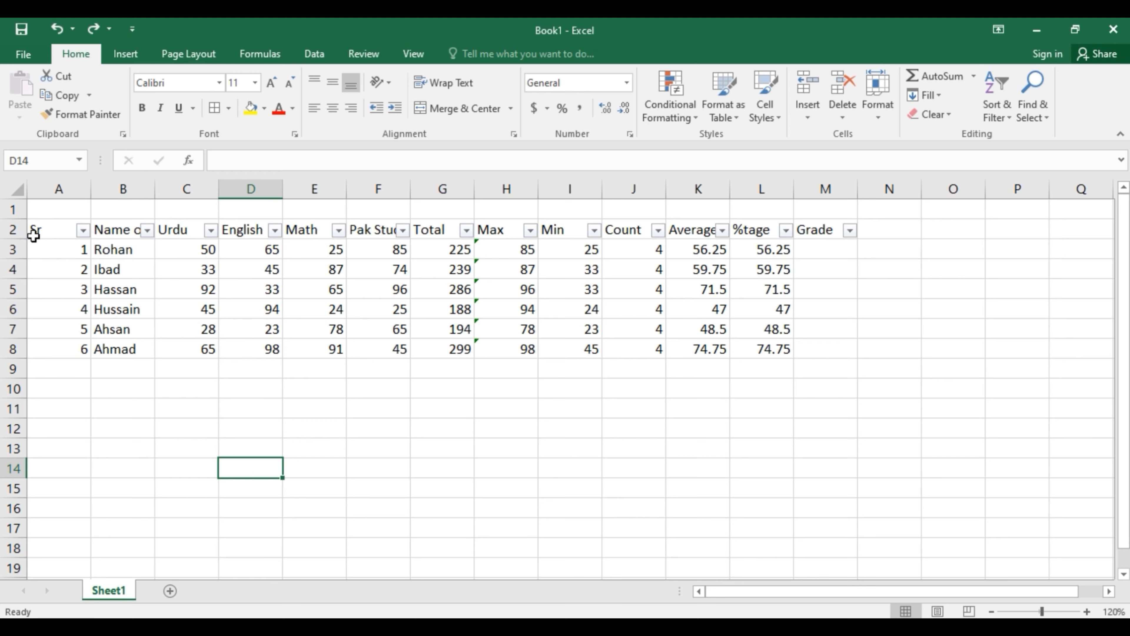
Change the font of the whole header row (row 2) to Book Antiqua
click(47, 228)
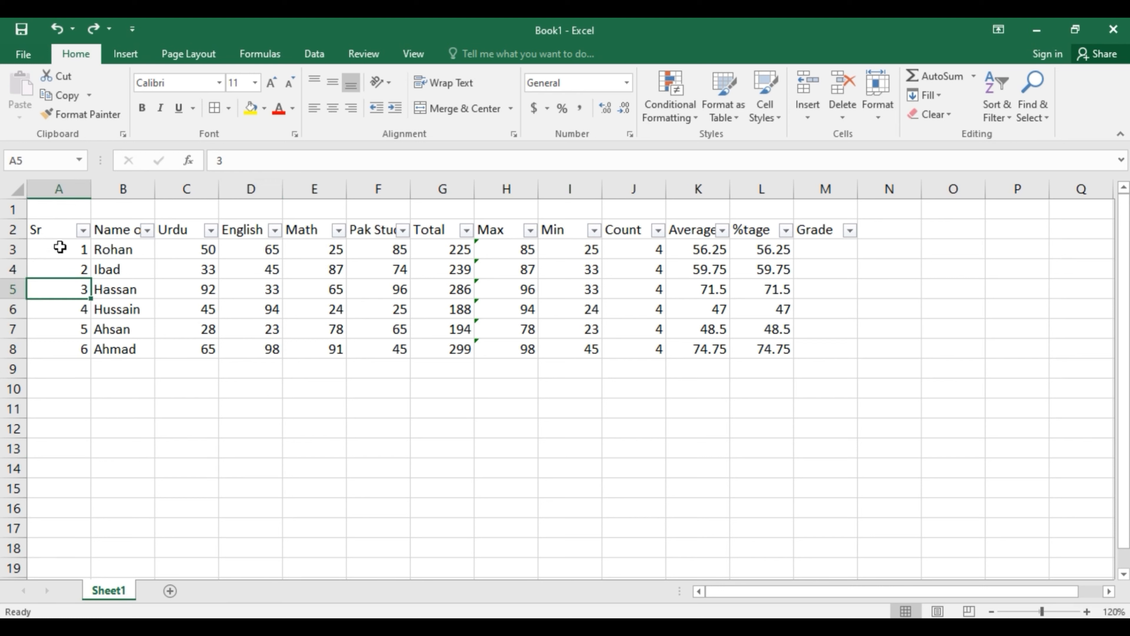
click(18, 228)
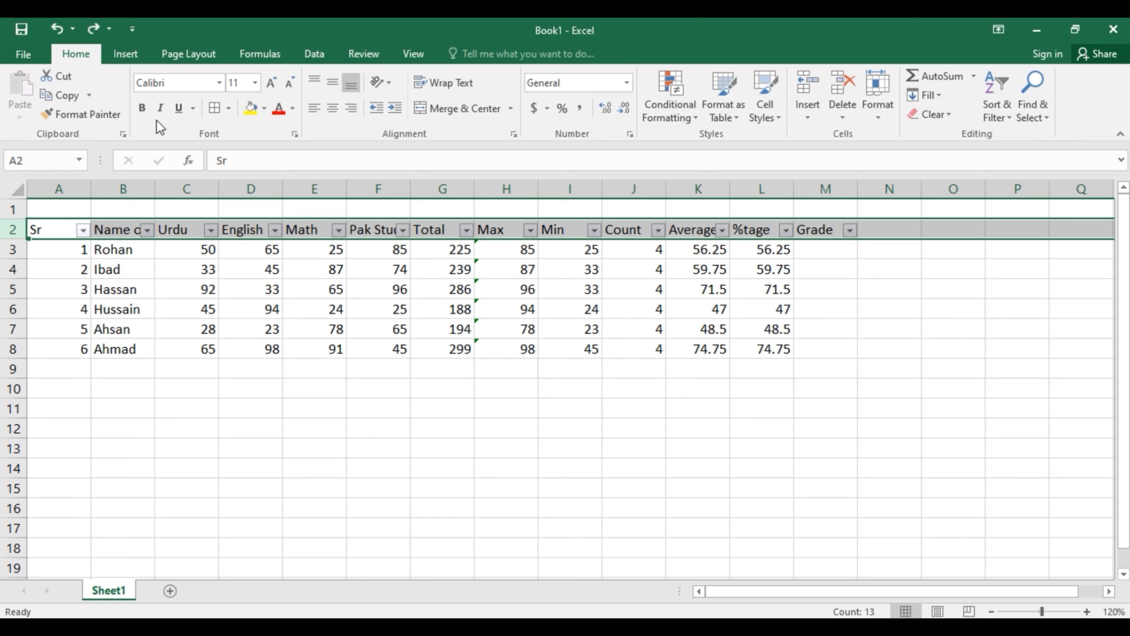
click(182, 85)
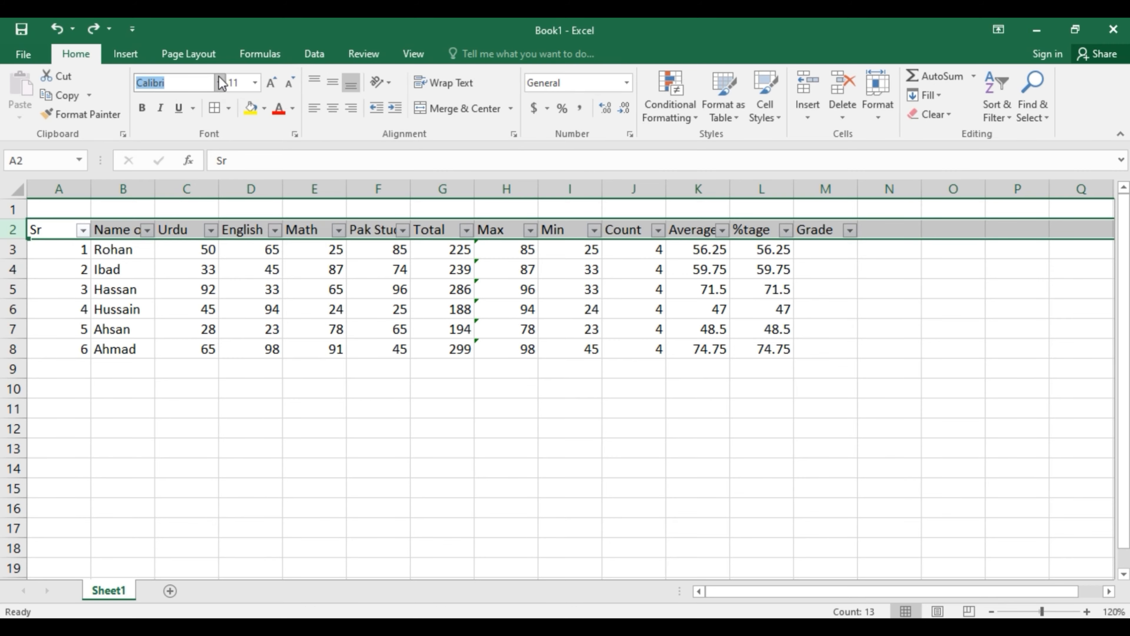
click(220, 89)
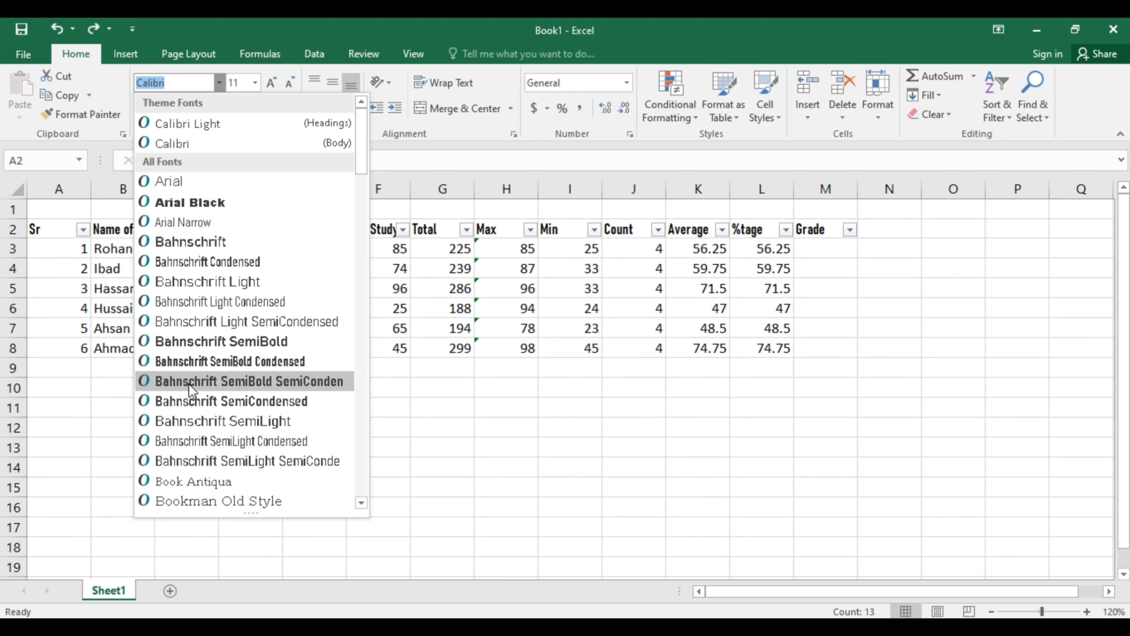
scroll(200, 365, down, 3)
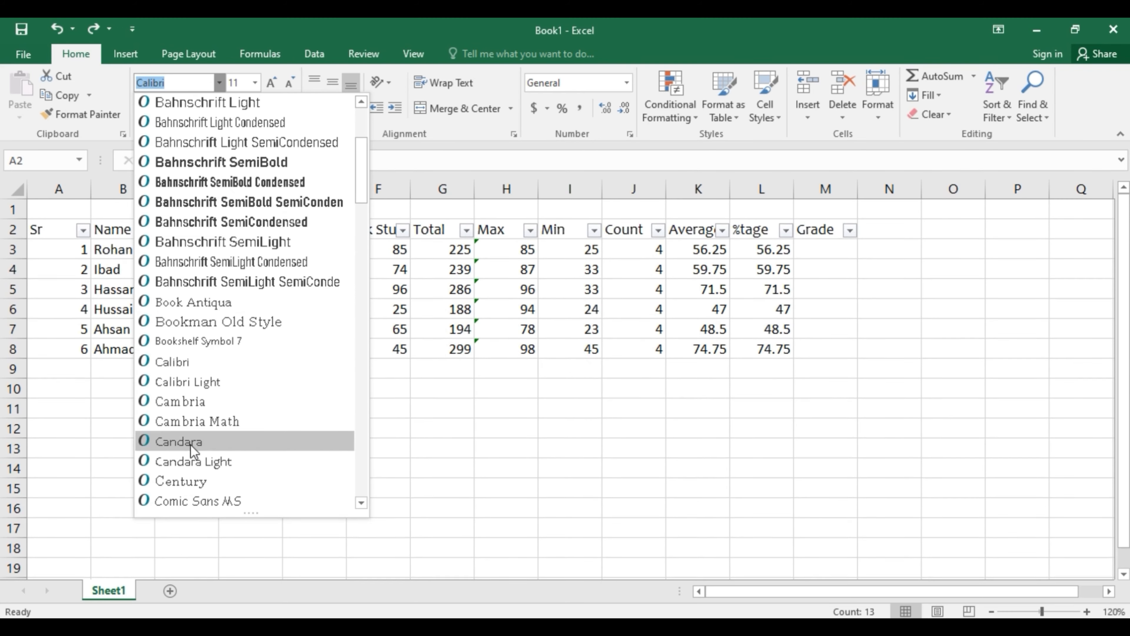
scroll(196, 443, down, 2)
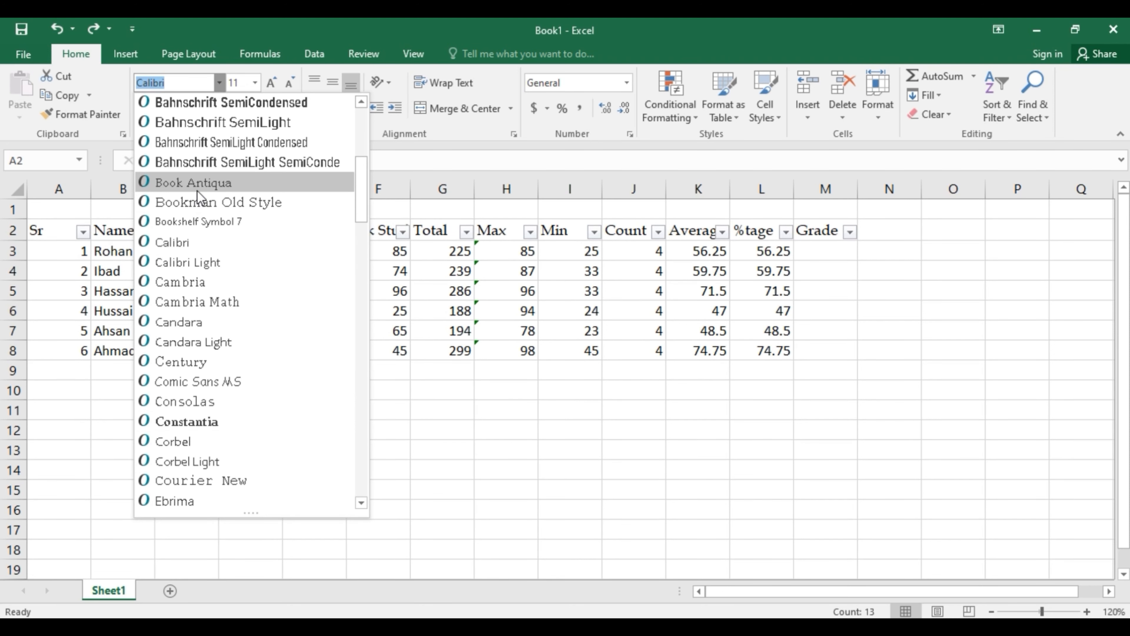
click(200, 187)
click(200, 188)
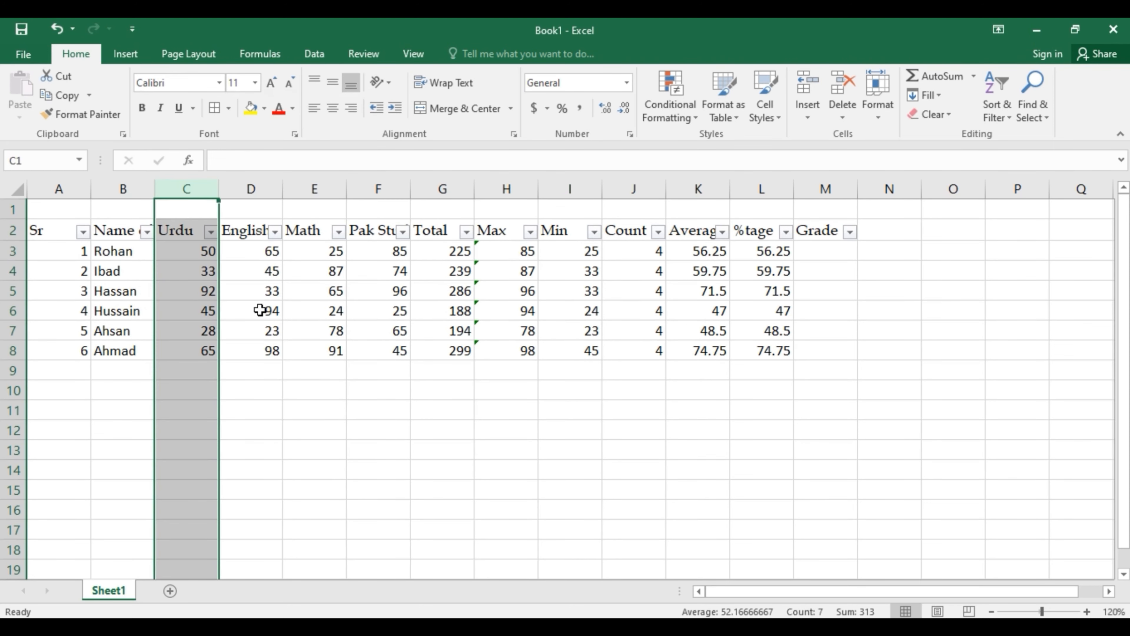
click(287, 330)
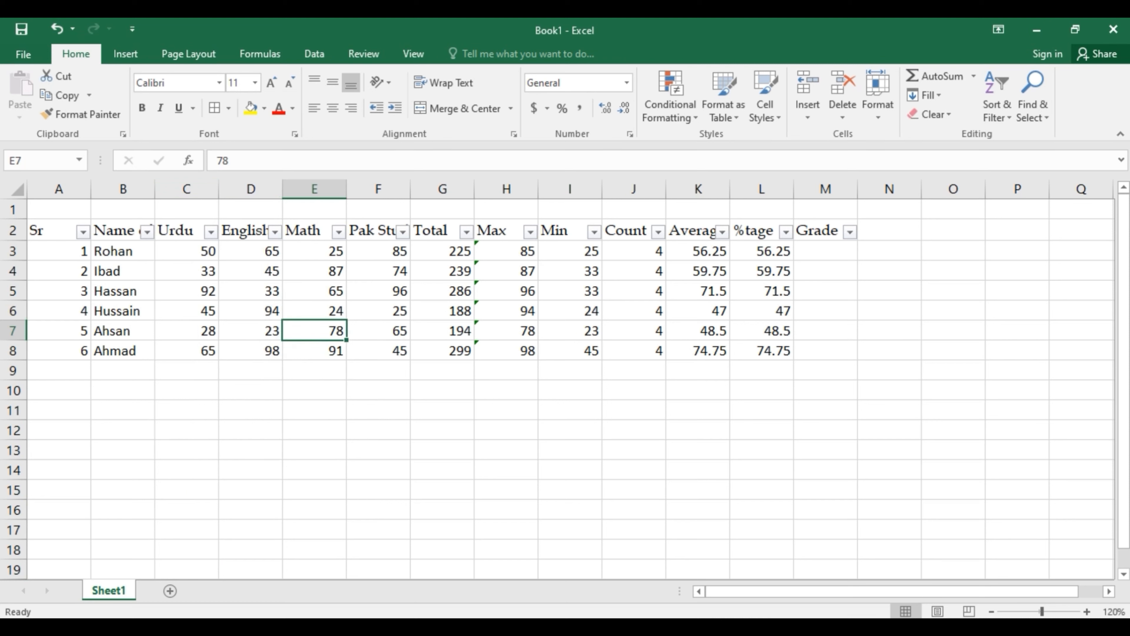
click(13, 230)
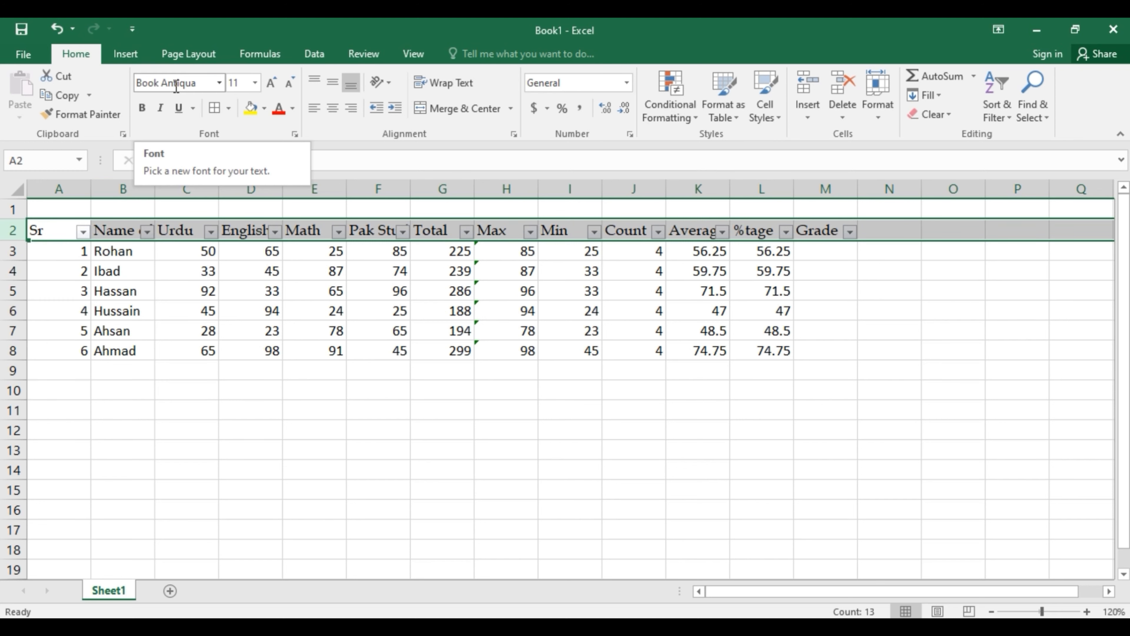
Try different font sizes on the header row, shrinking it to 8 and enlarging it until it reaches 16
click(256, 83)
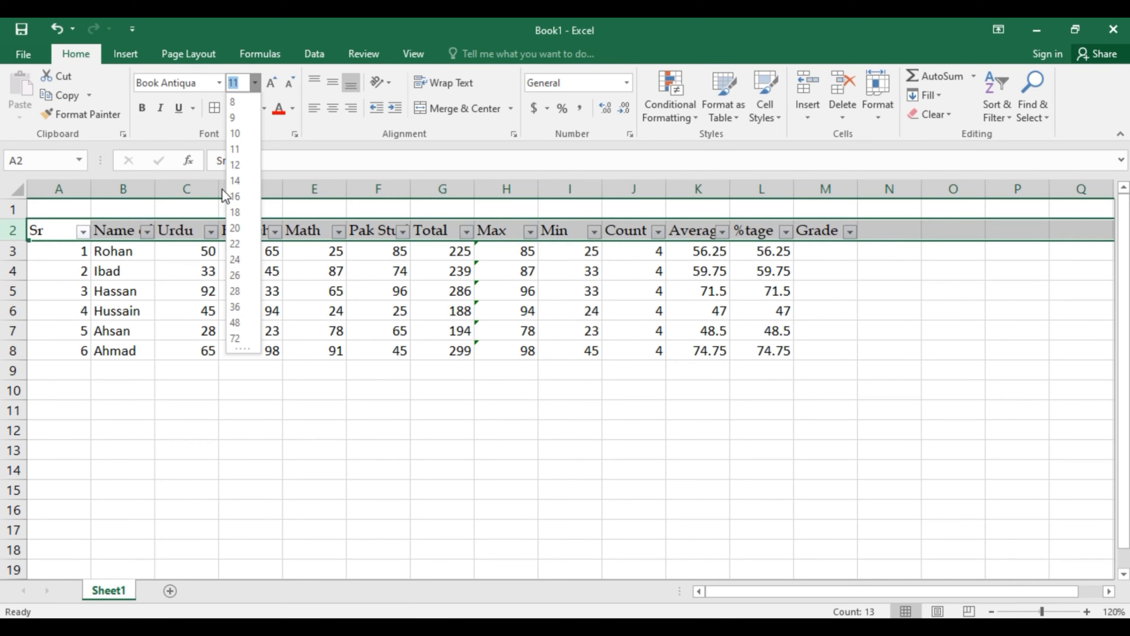
key(Escape)
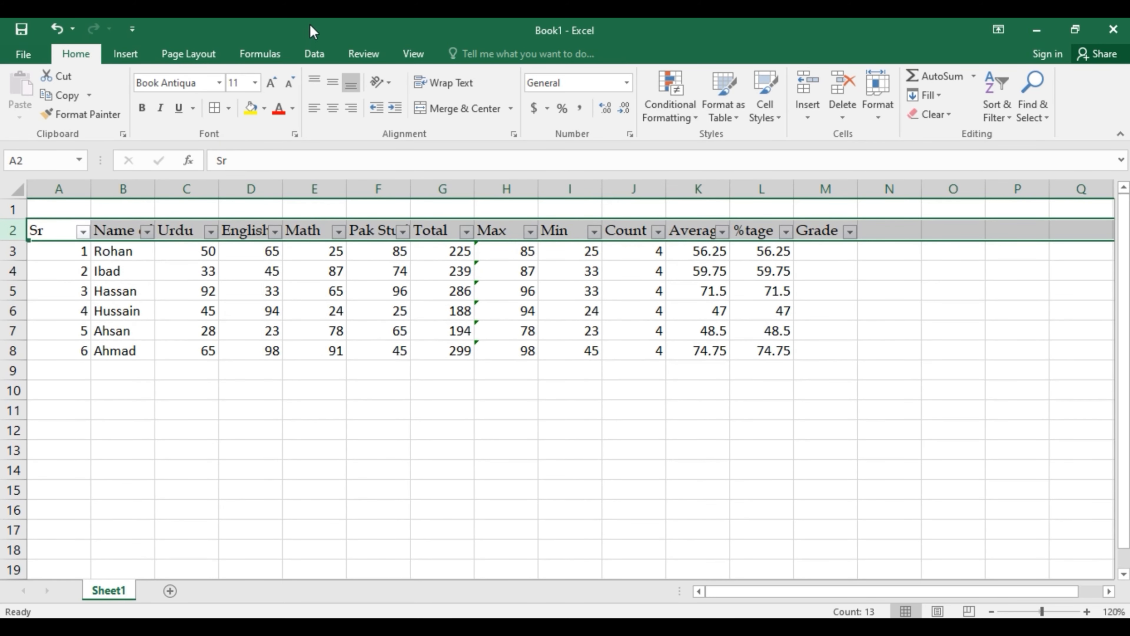
click(287, 84)
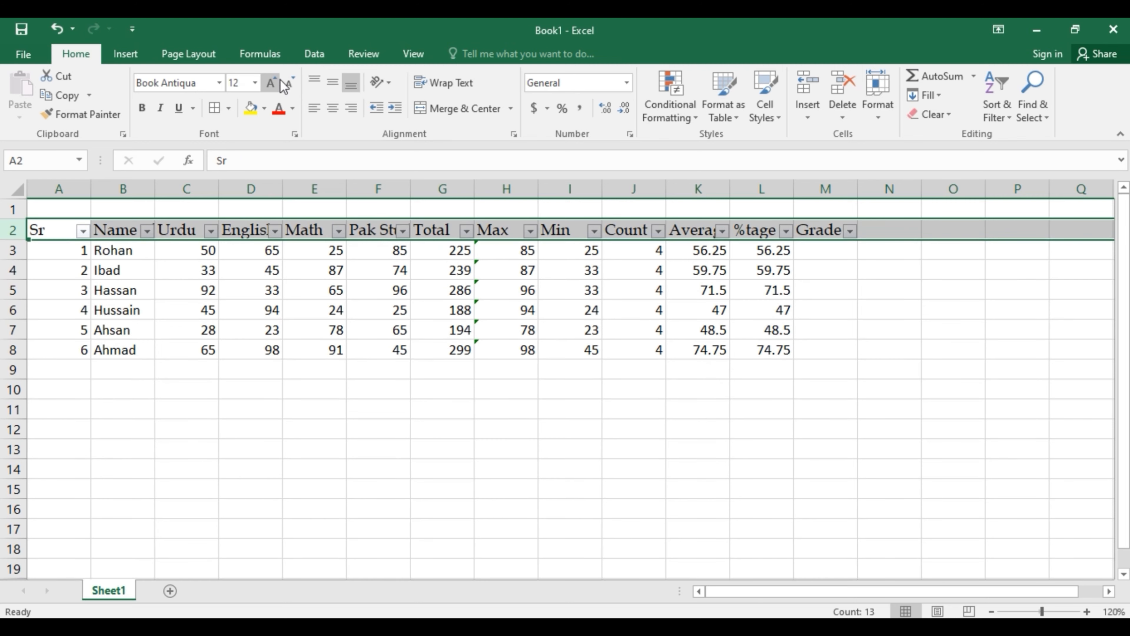
click(287, 84)
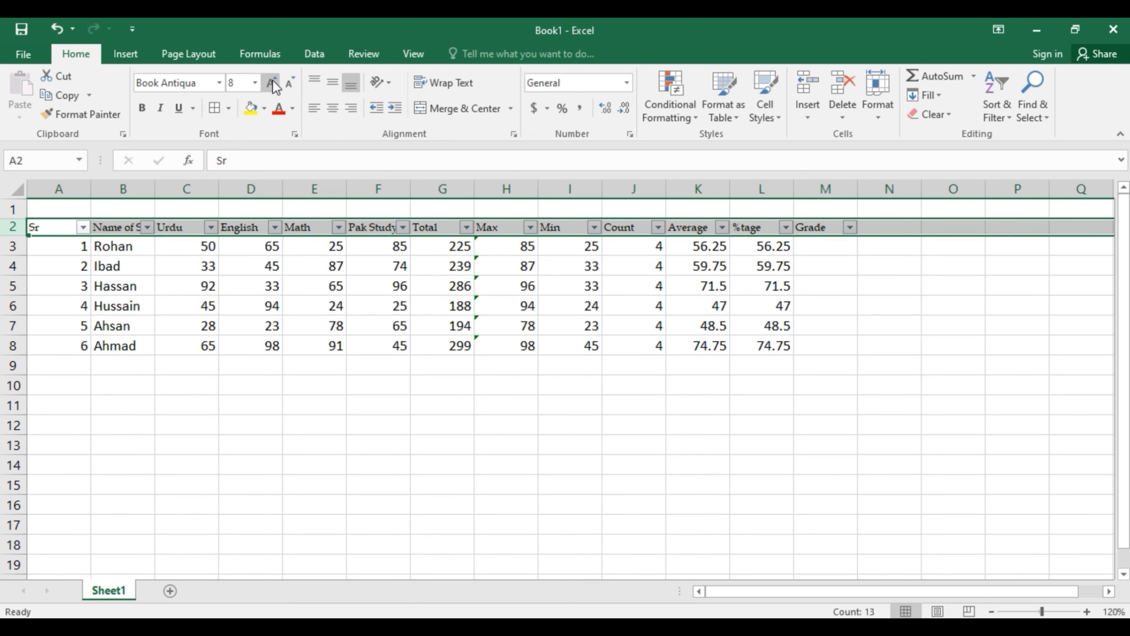
click(273, 79)
click(273, 80)
click(272, 80)
click(272, 79)
click(273, 79)
click(273, 79)
click(273, 79)
click(290, 83)
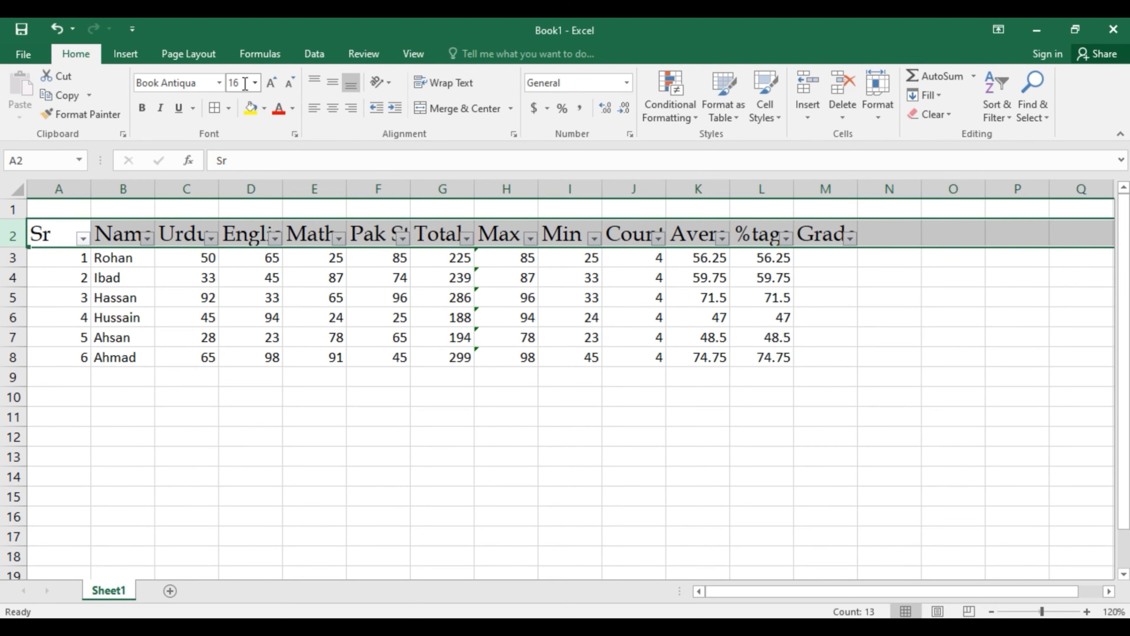
Set the header row's font size to the custom value 25
click(245, 83)
text(25)
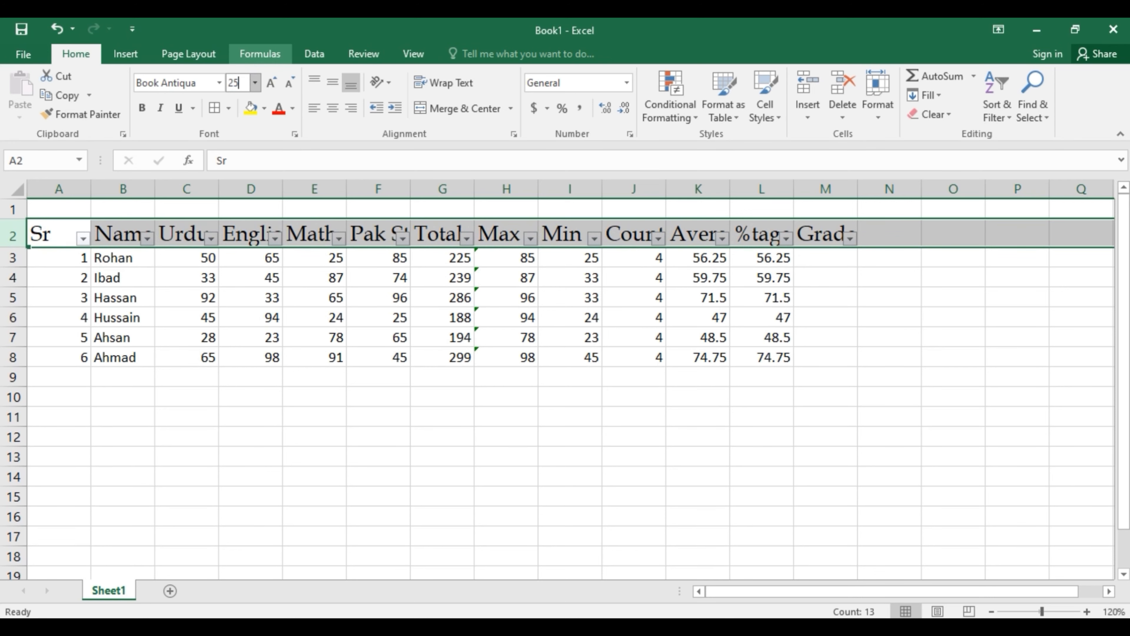
key(Return)
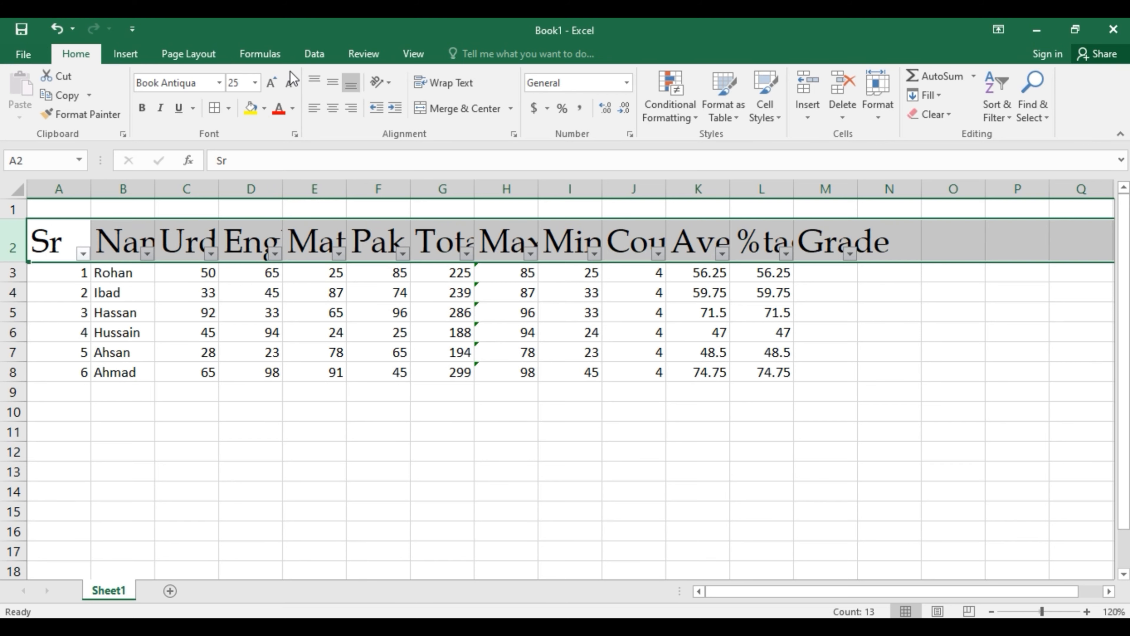
Bring the header row's font size down to 11 and raise it to 12
click(291, 82)
click(291, 83)
click(292, 83)
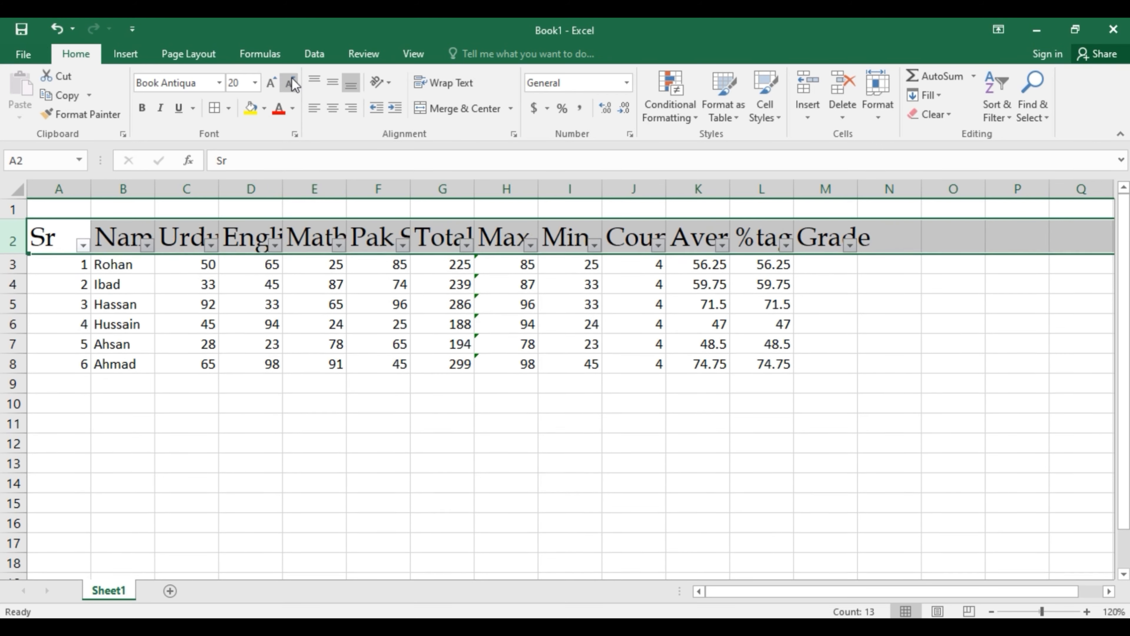
click(292, 84)
click(292, 83)
click(292, 83)
click(292, 83)
click(292, 84)
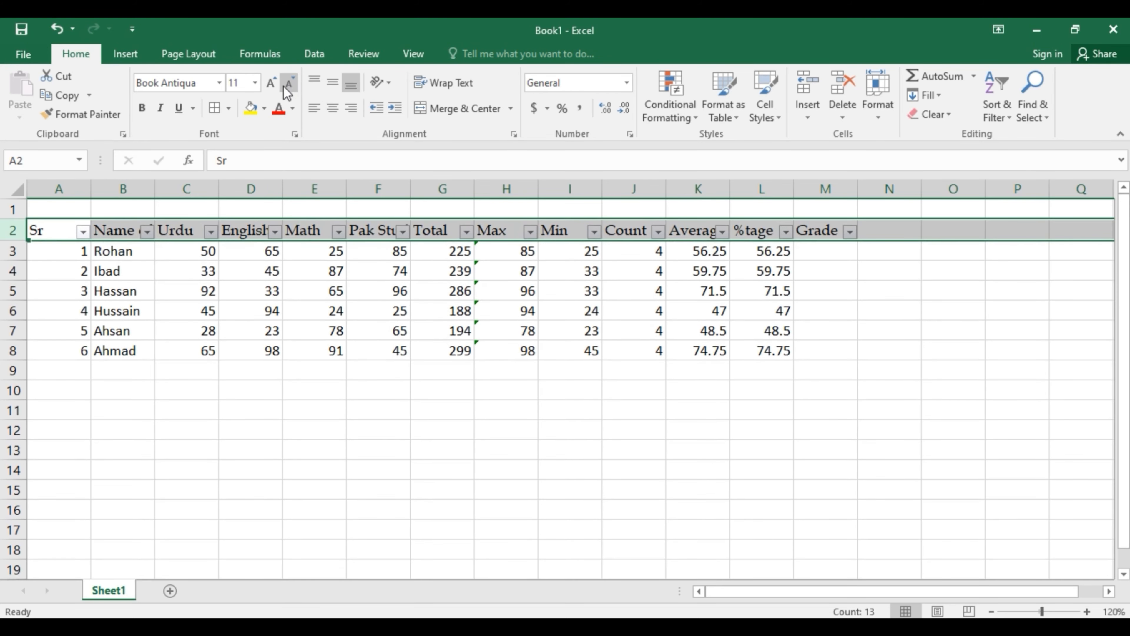
click(271, 82)
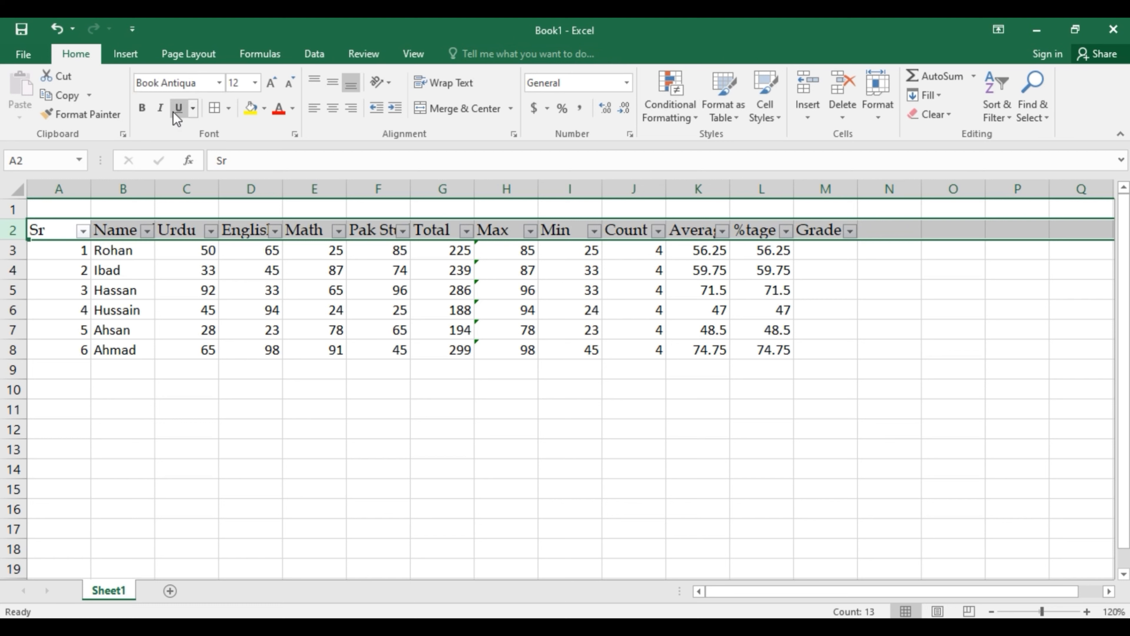
Make the header row text bold, italic and underlined
click(143, 110)
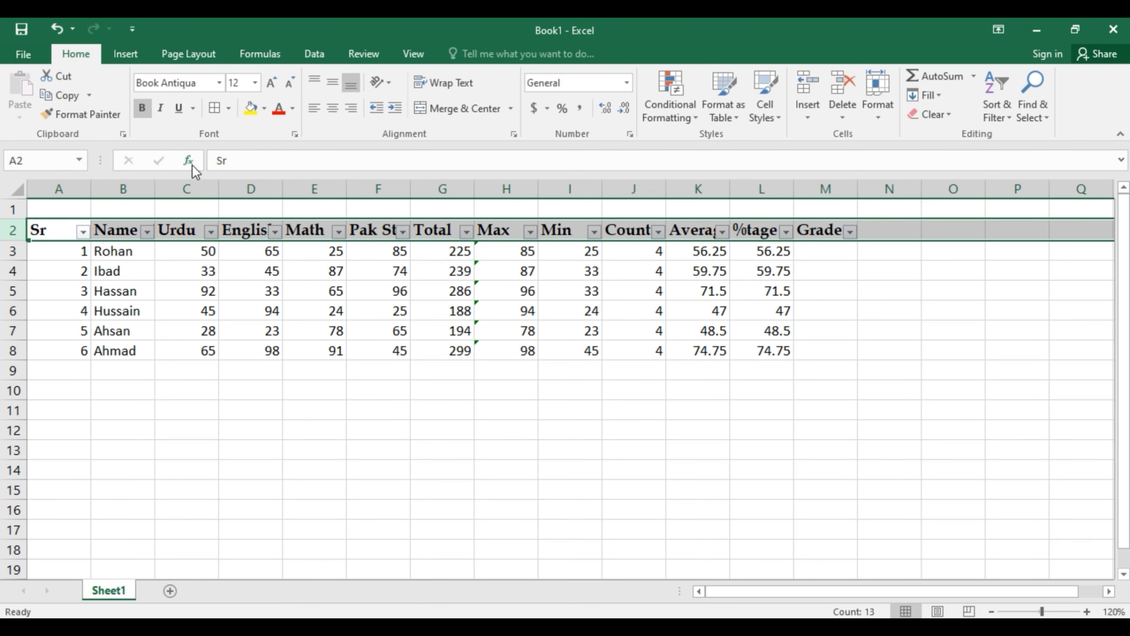
click(163, 112)
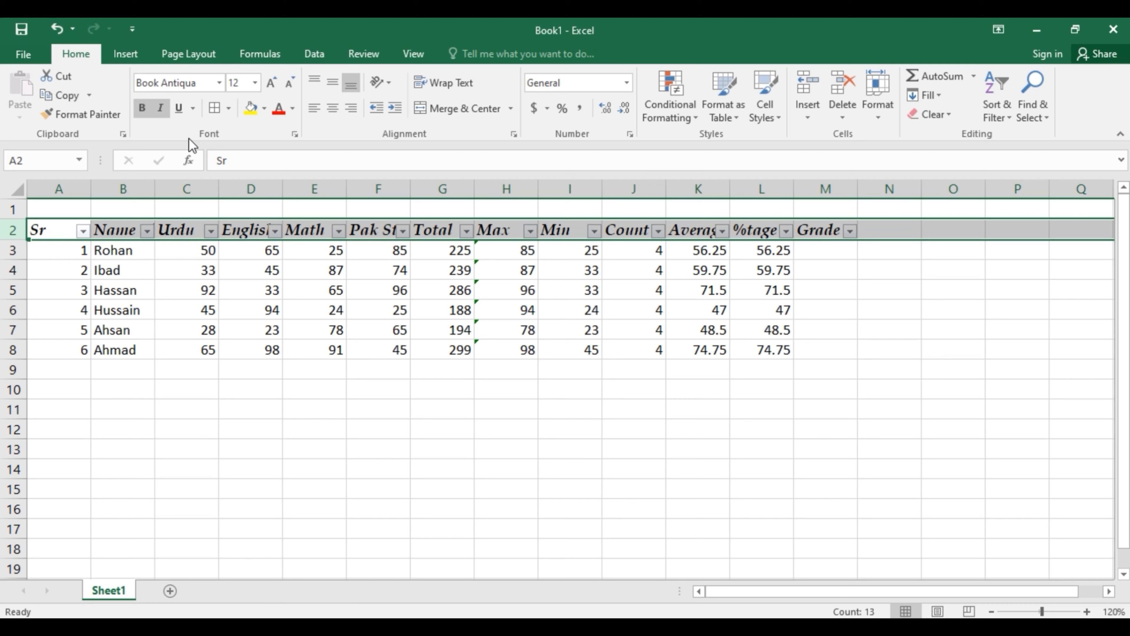
click(184, 115)
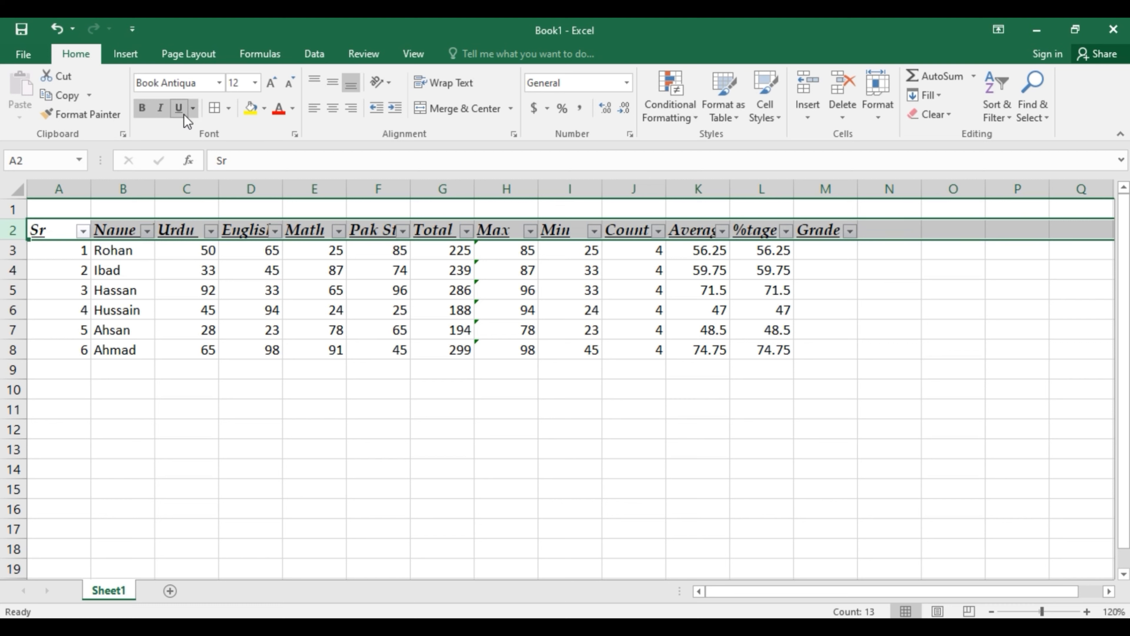
click(459, 374)
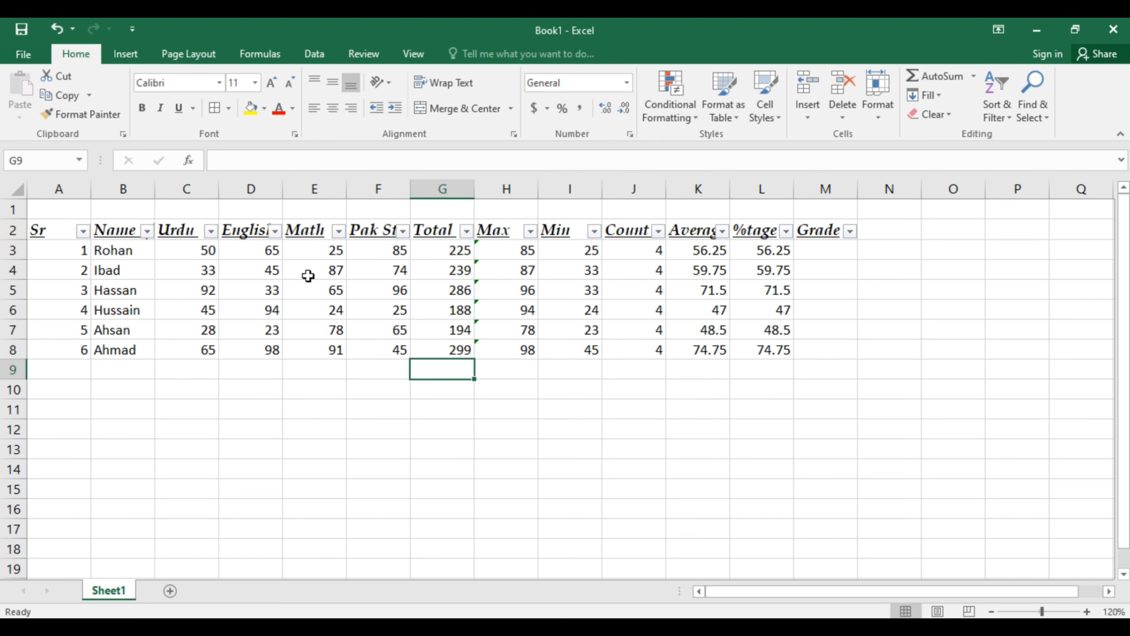
click(257, 269)
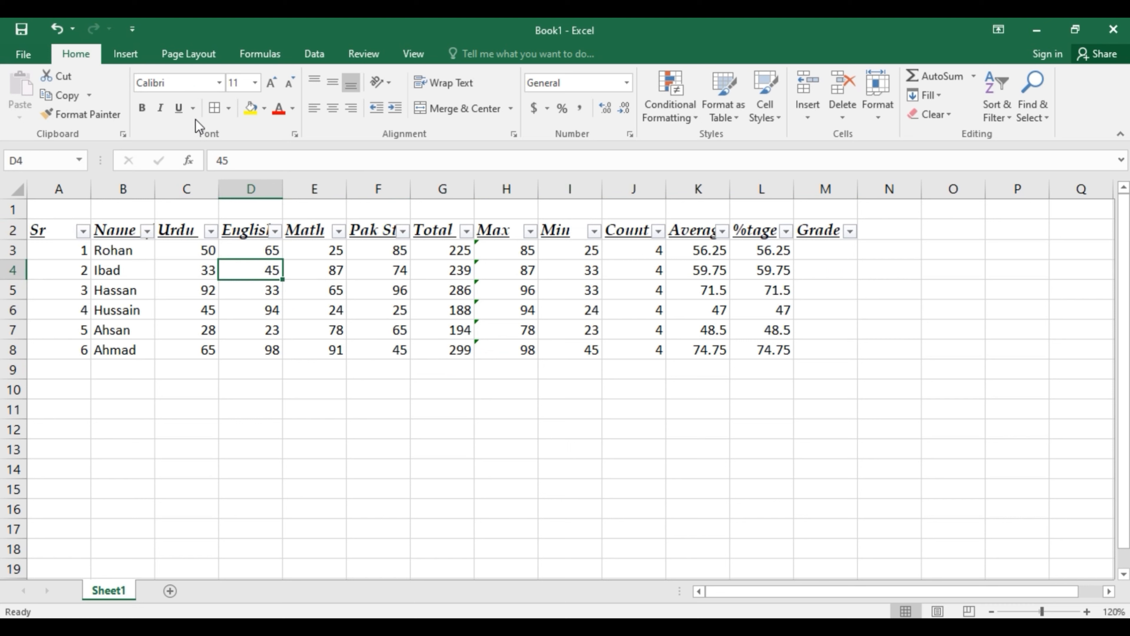
click(184, 108)
click(49, 230)
drag(72, 229, 835, 353)
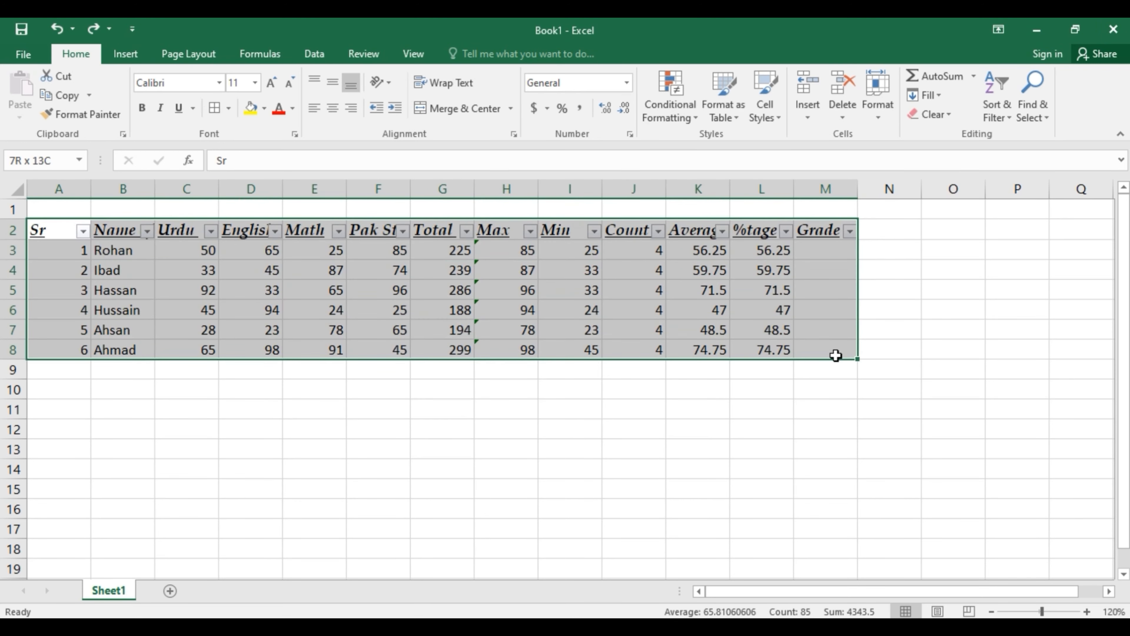
click(837, 355)
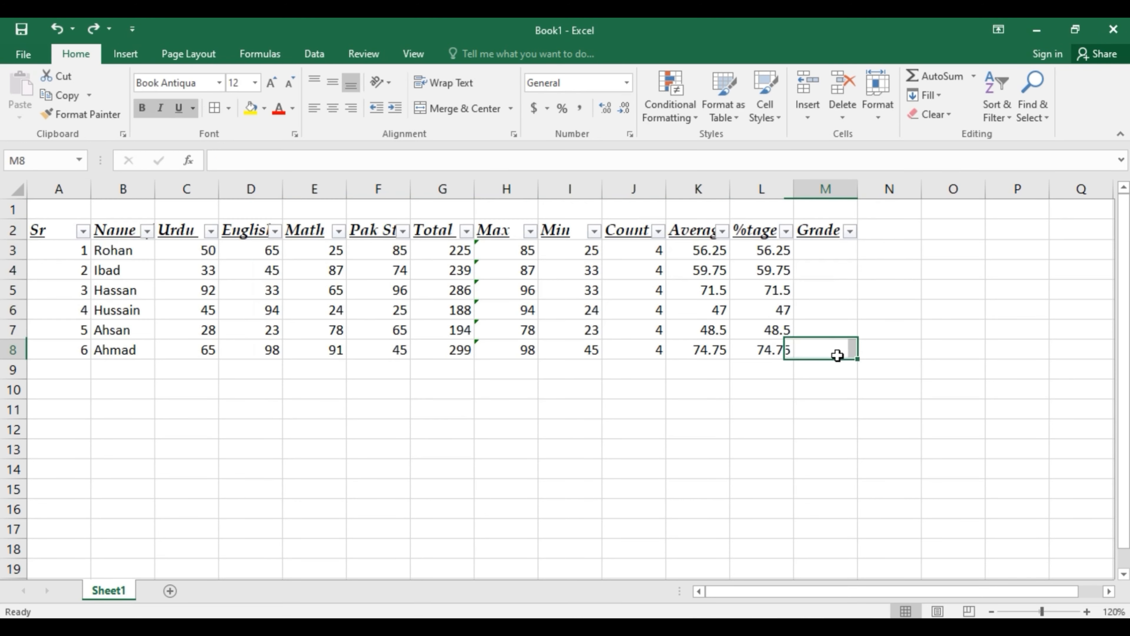
Apply All Borders to the entire marks table, from the Sr header in A2 through cell M8
click(52, 234)
drag(53, 235, 827, 344)
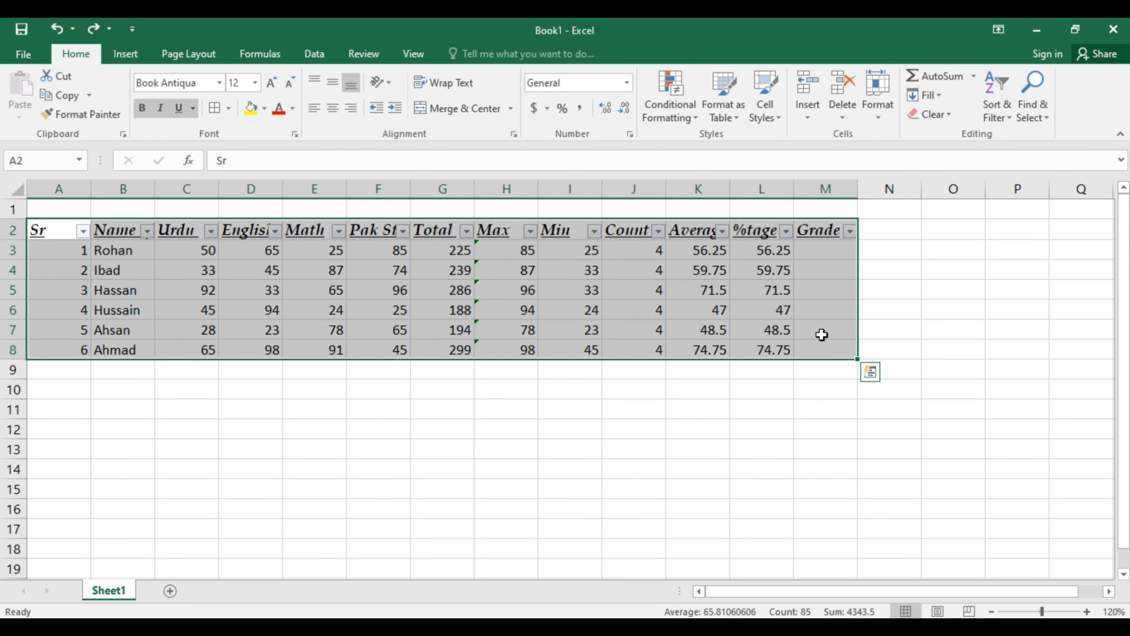
click(229, 111)
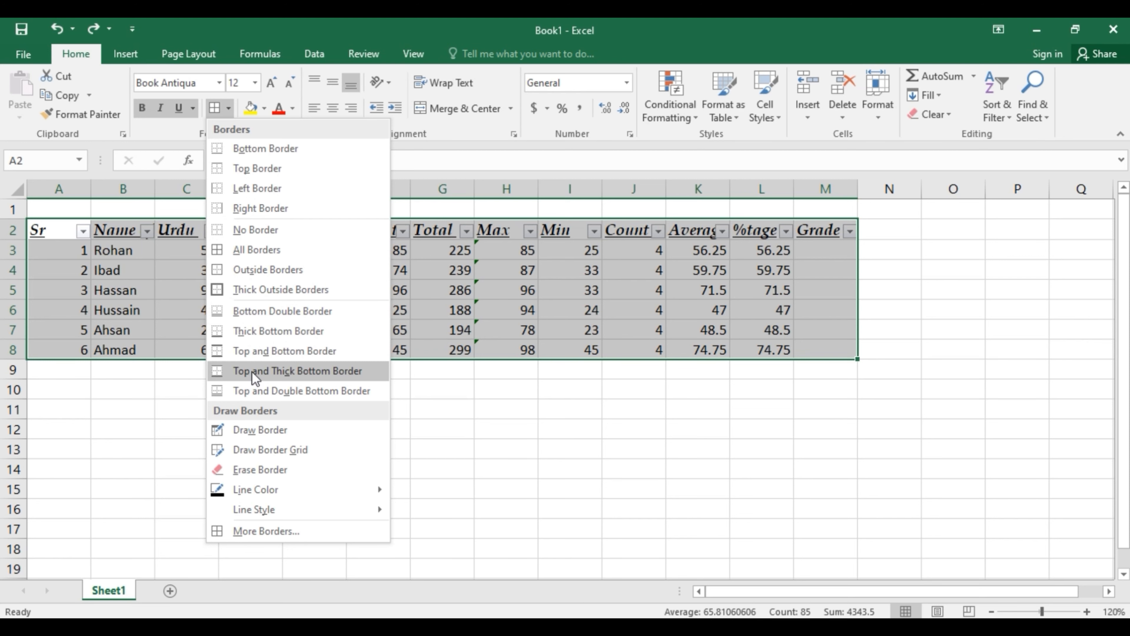
click(257, 254)
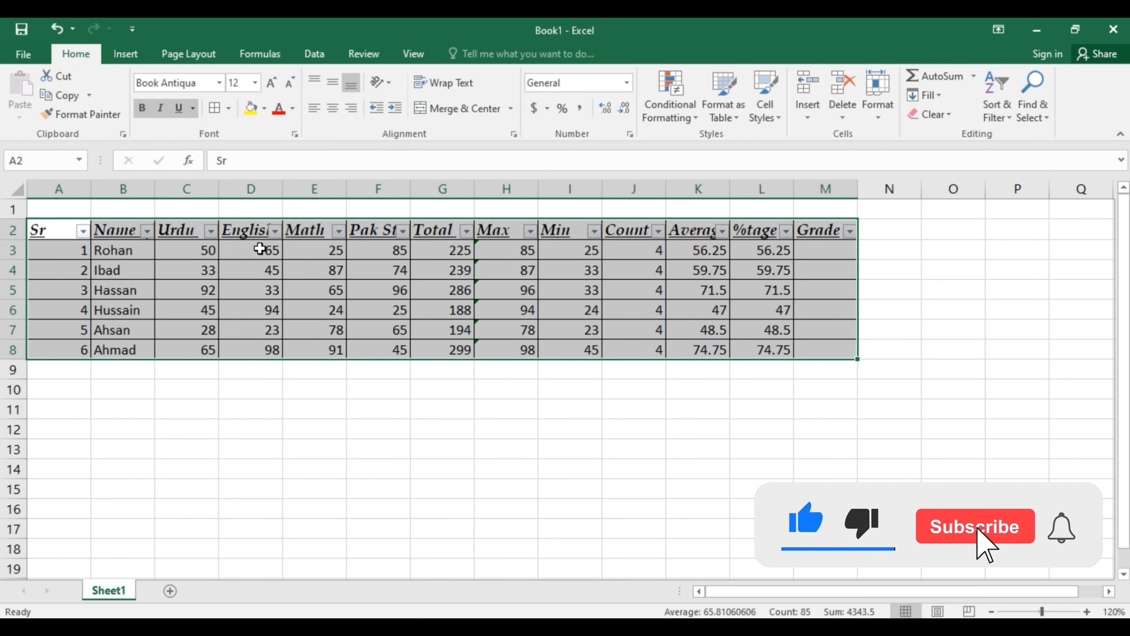
drag(727, 394, 734, 392)
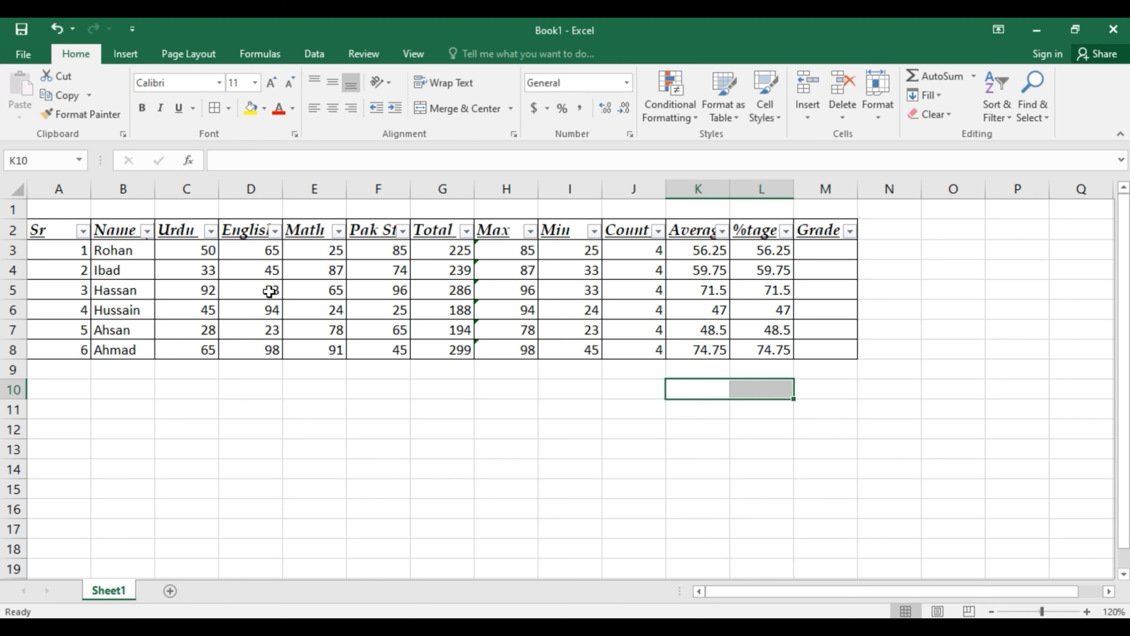
Fill the whole header row 2 with a medium gray chosen from the standard palette of additional colors
click(12, 230)
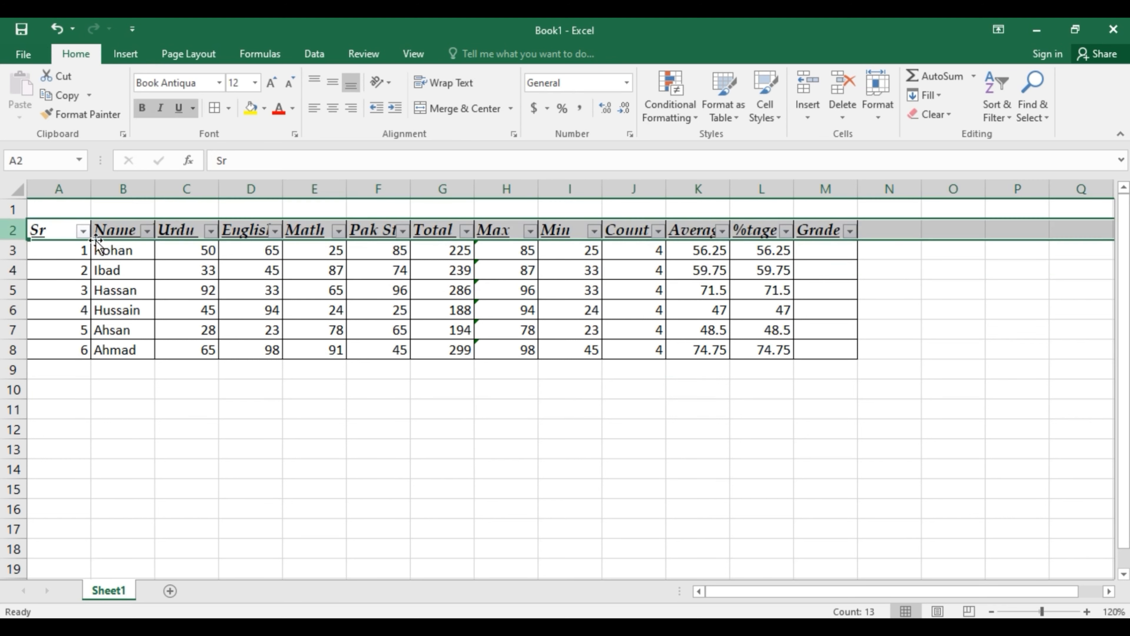
click(266, 109)
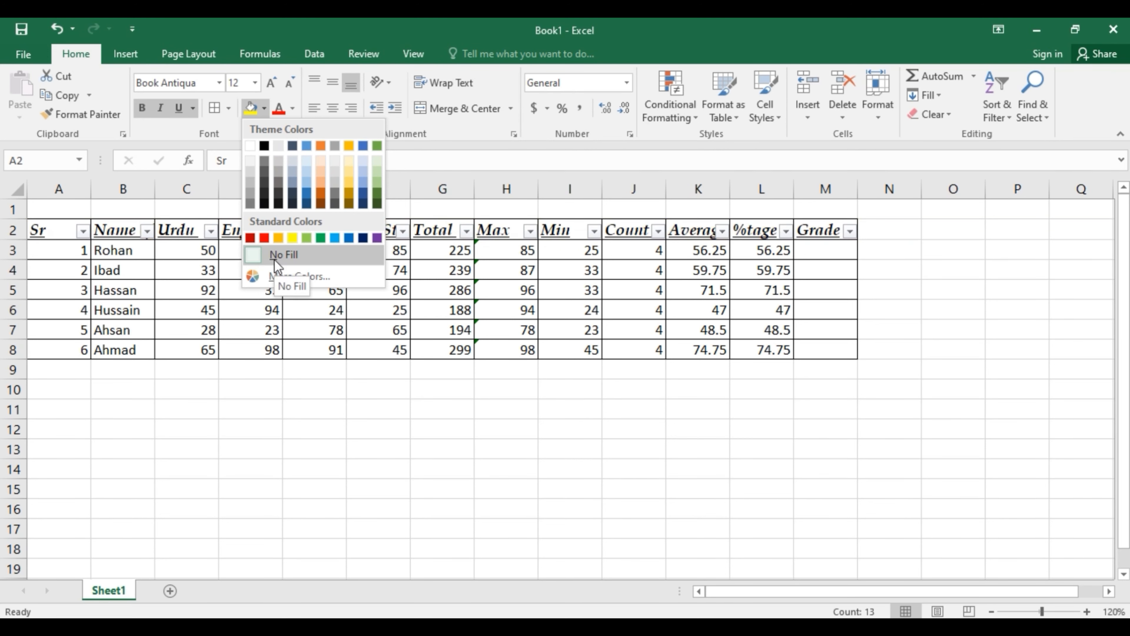
click(270, 277)
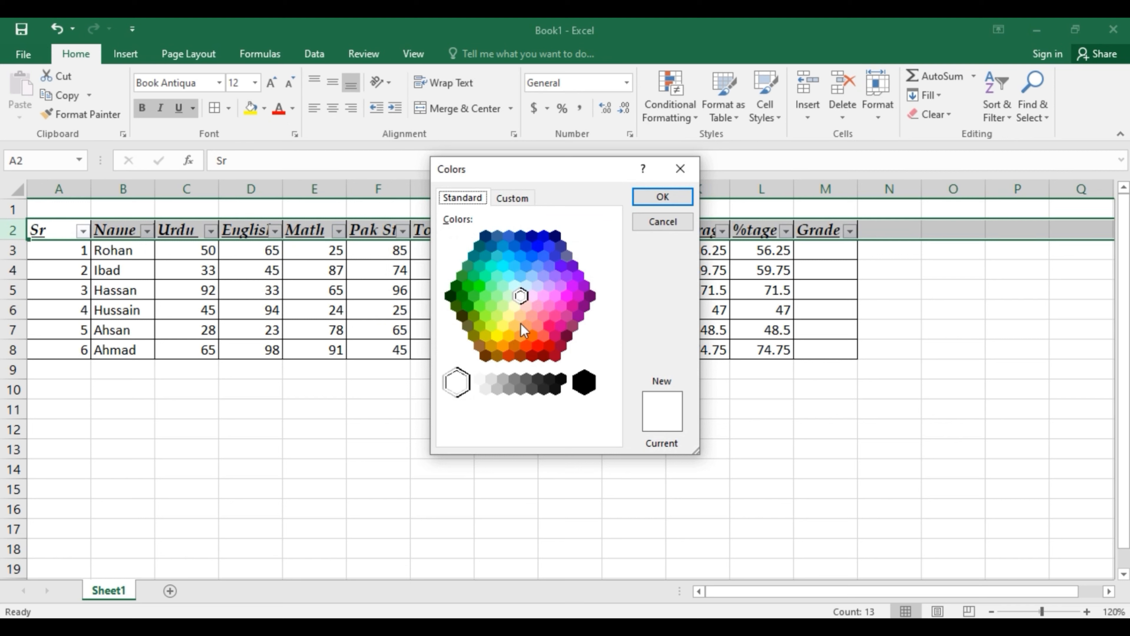
click(508, 388)
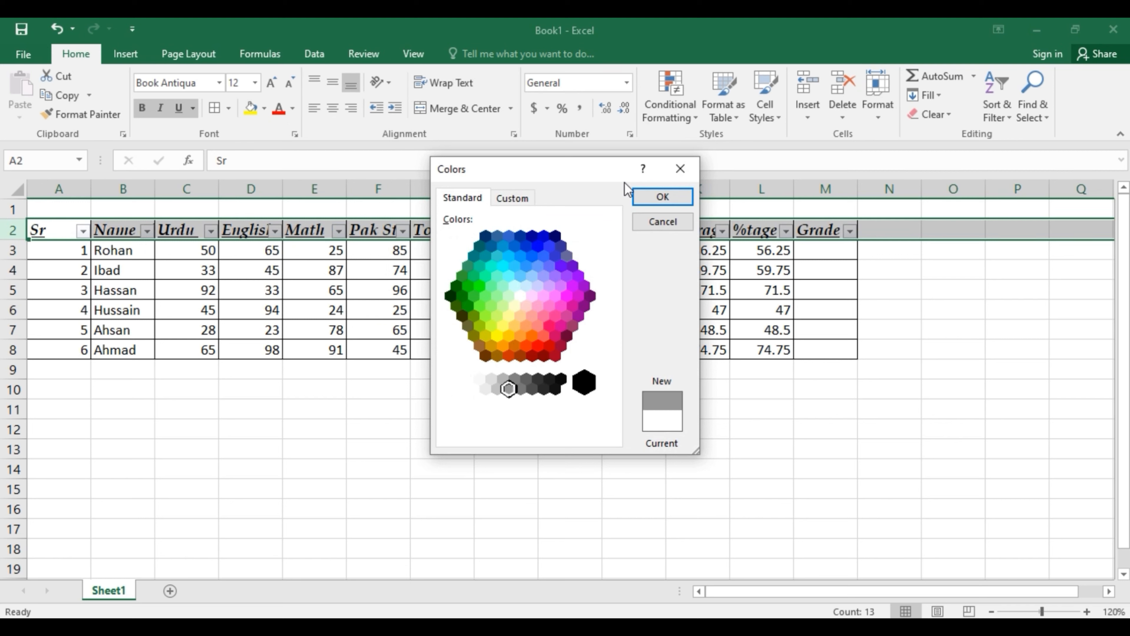
click(659, 195)
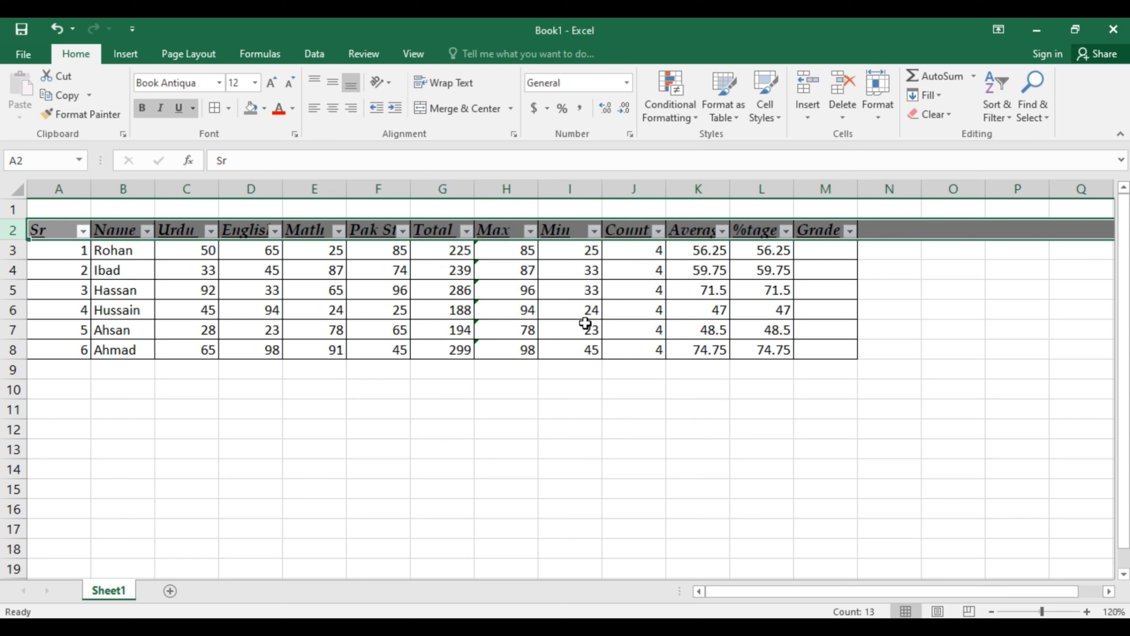
click(403, 423)
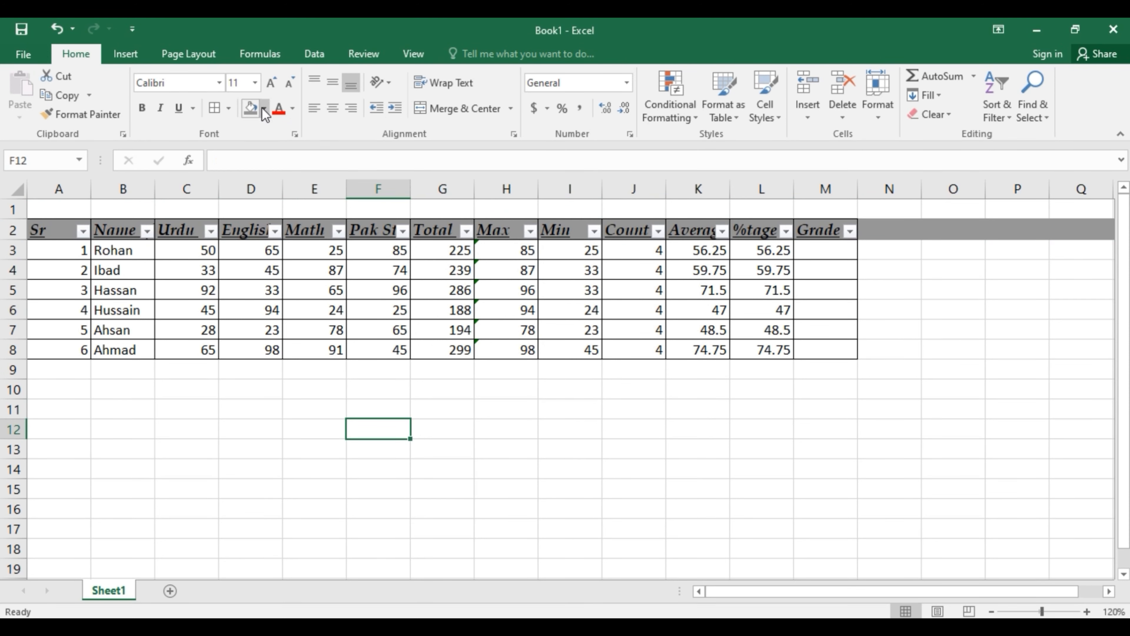
Set the font color of the header cells A2 through M2 to white
drag(51, 233, 804, 228)
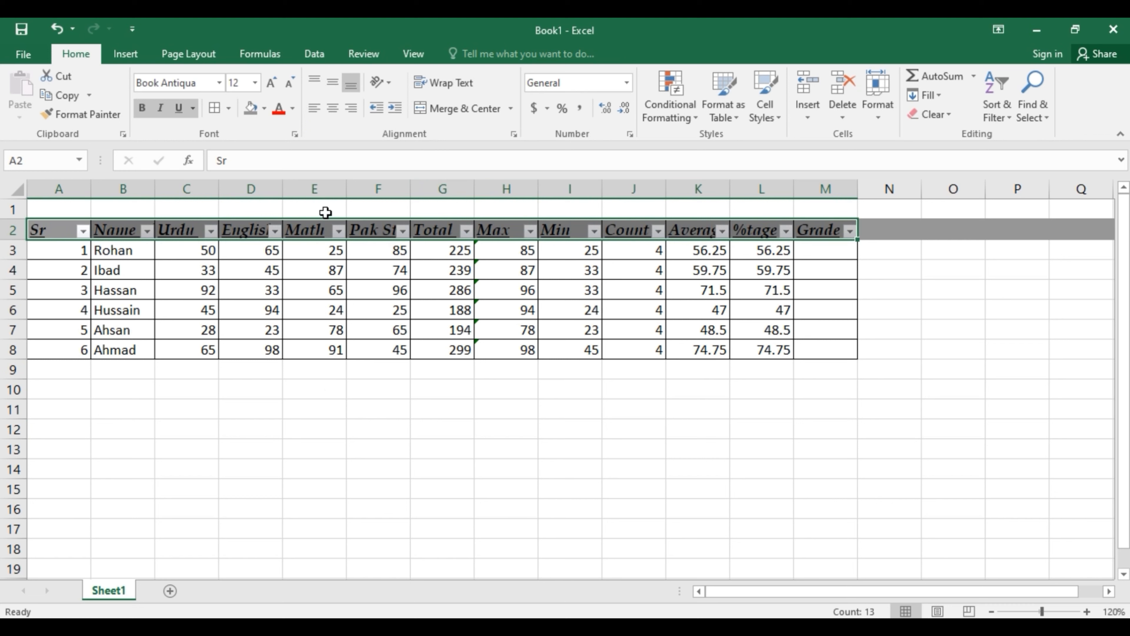
click(294, 110)
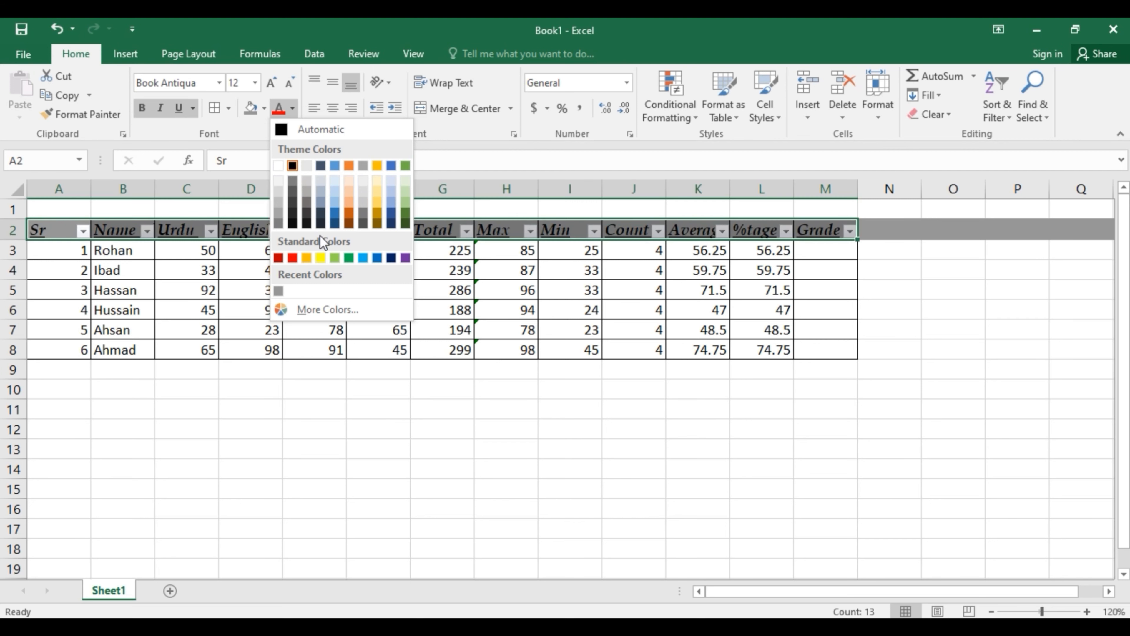
click(279, 180)
click(547, 473)
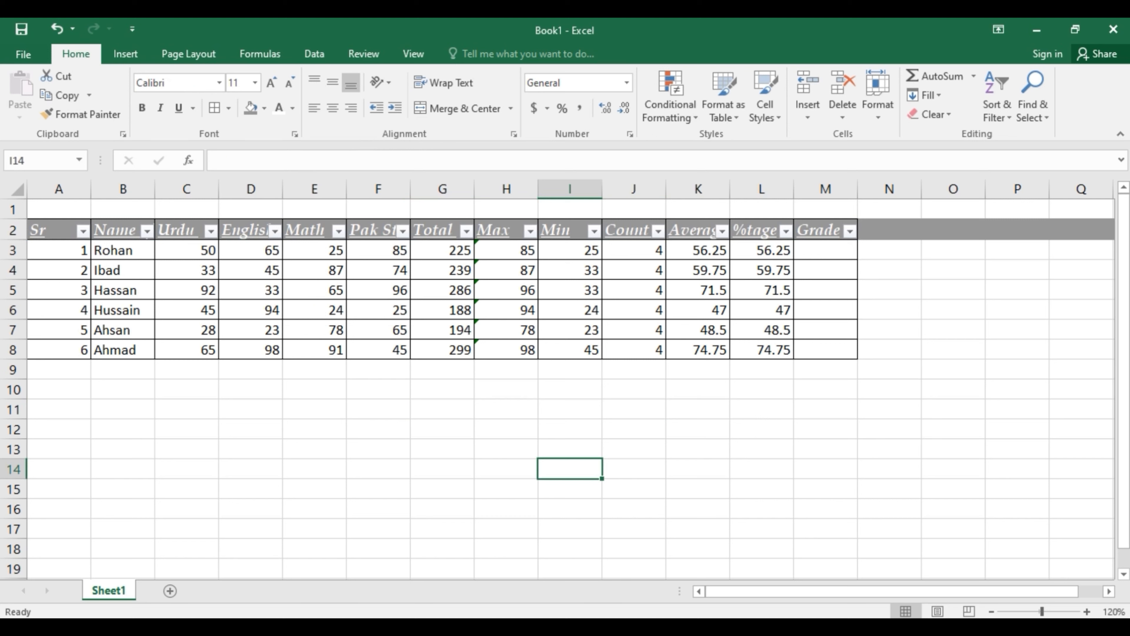
Fill only the header cells from Sr in A2 through Grade in M2 with black
drag(44, 228, 556, 248)
drag(556, 247, 800, 228)
click(800, 228)
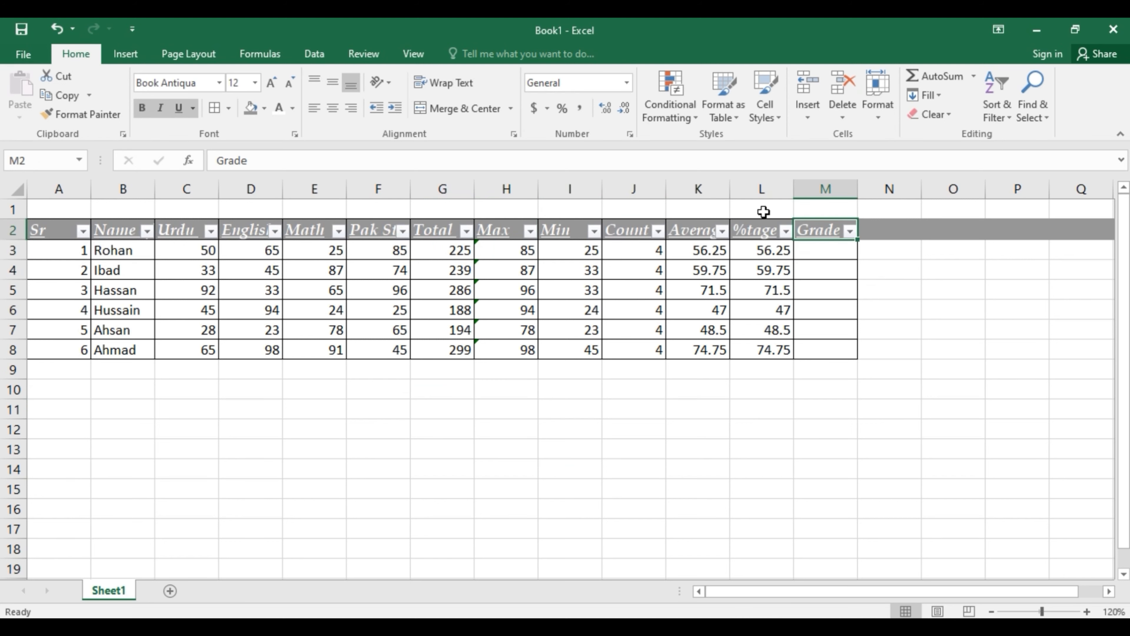
click(62, 228)
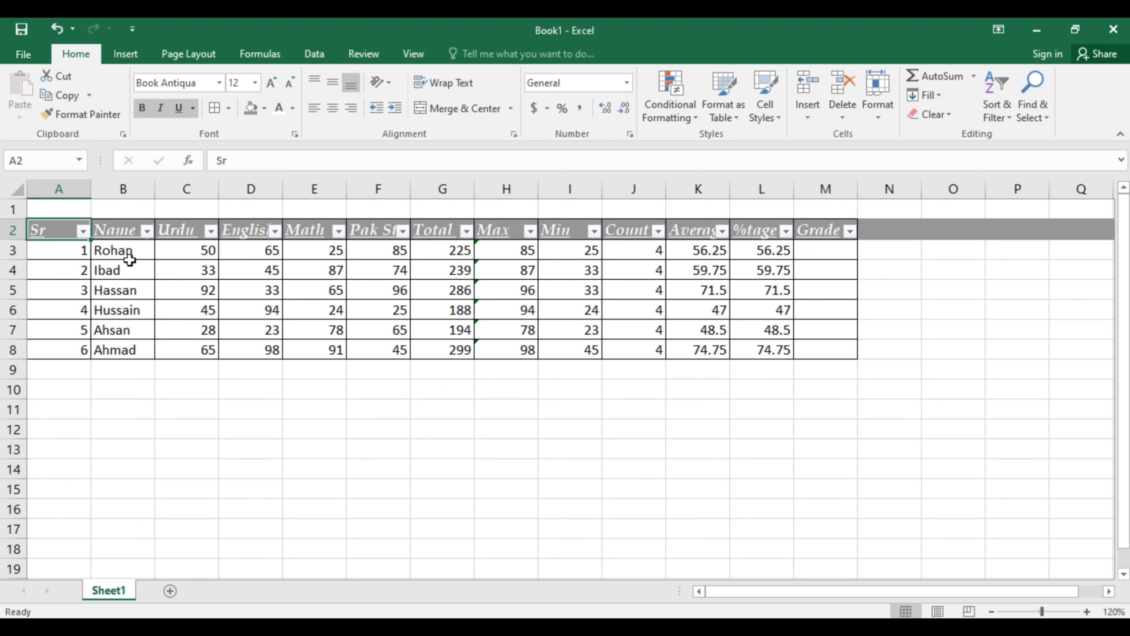
key(ctrl+shift+Right)
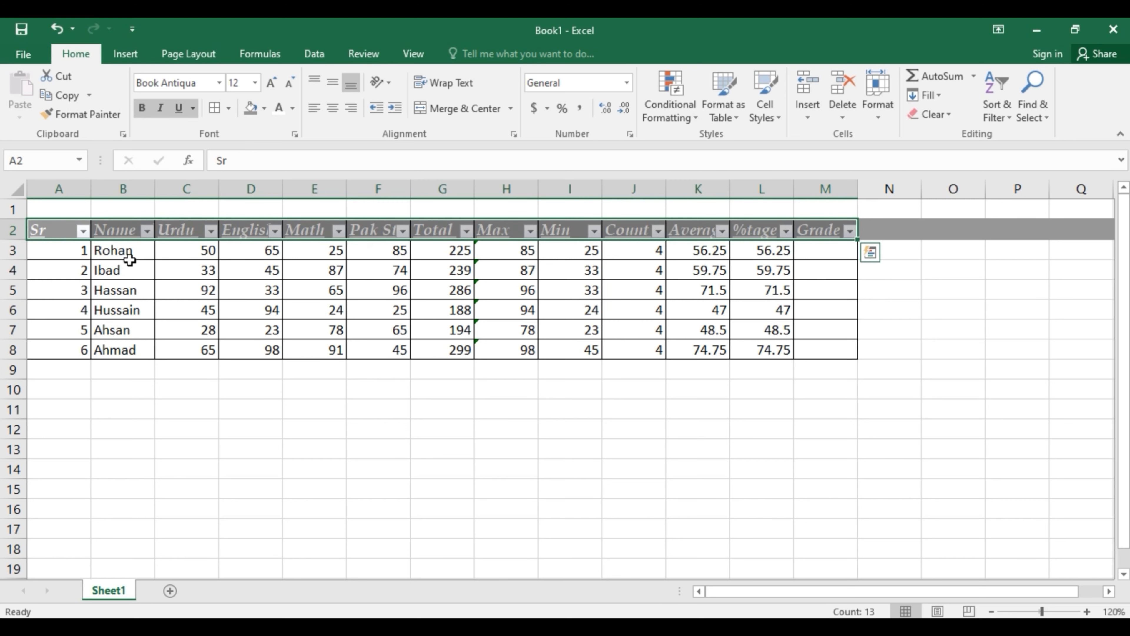
click(264, 108)
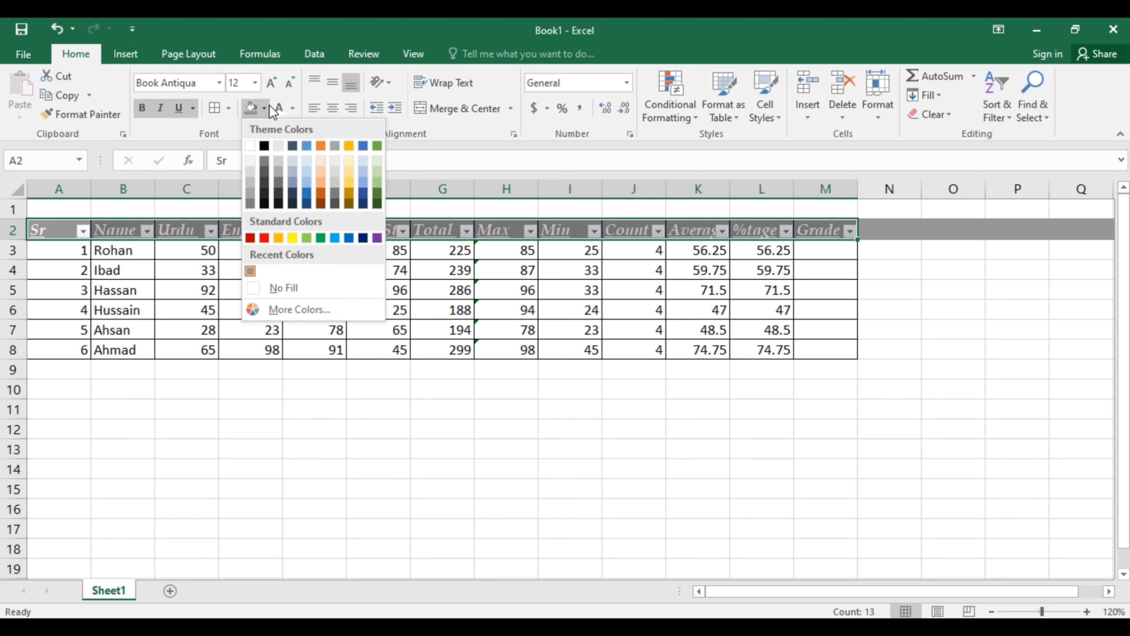
click(265, 144)
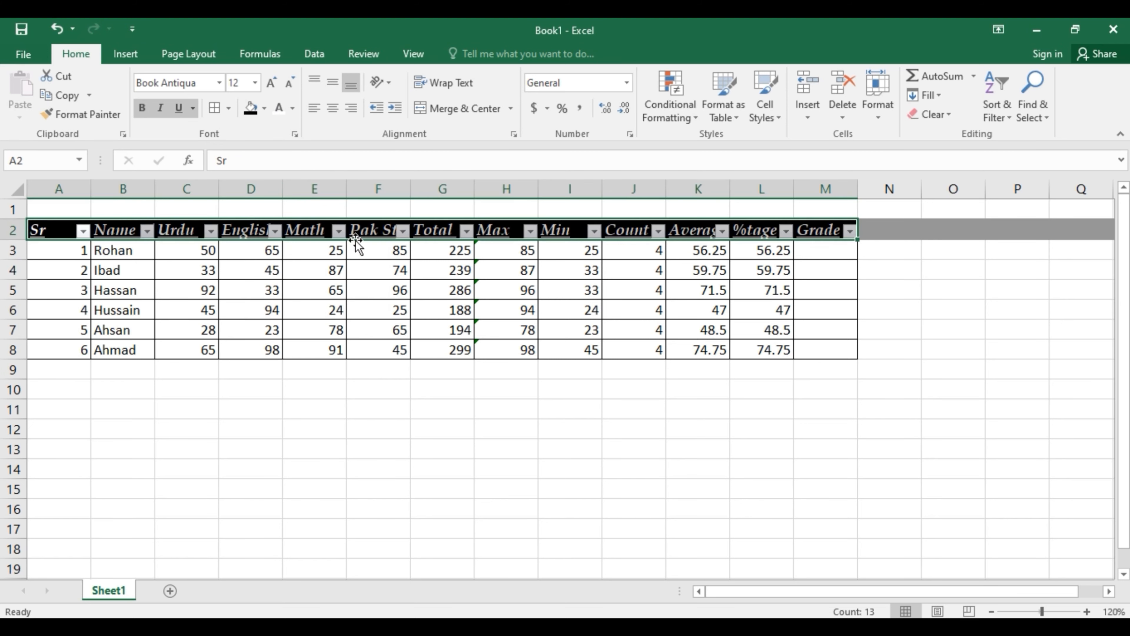
click(554, 431)
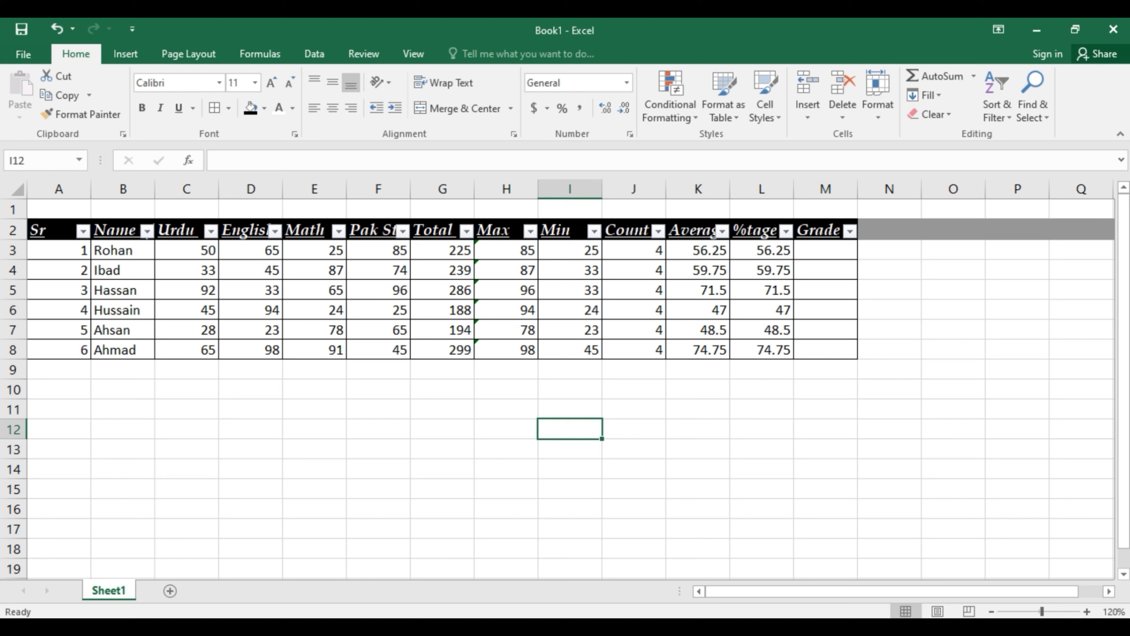
Copy the formatting of header cell B2 to the Urdu mark in C8 with Format Painter
click(99, 233)
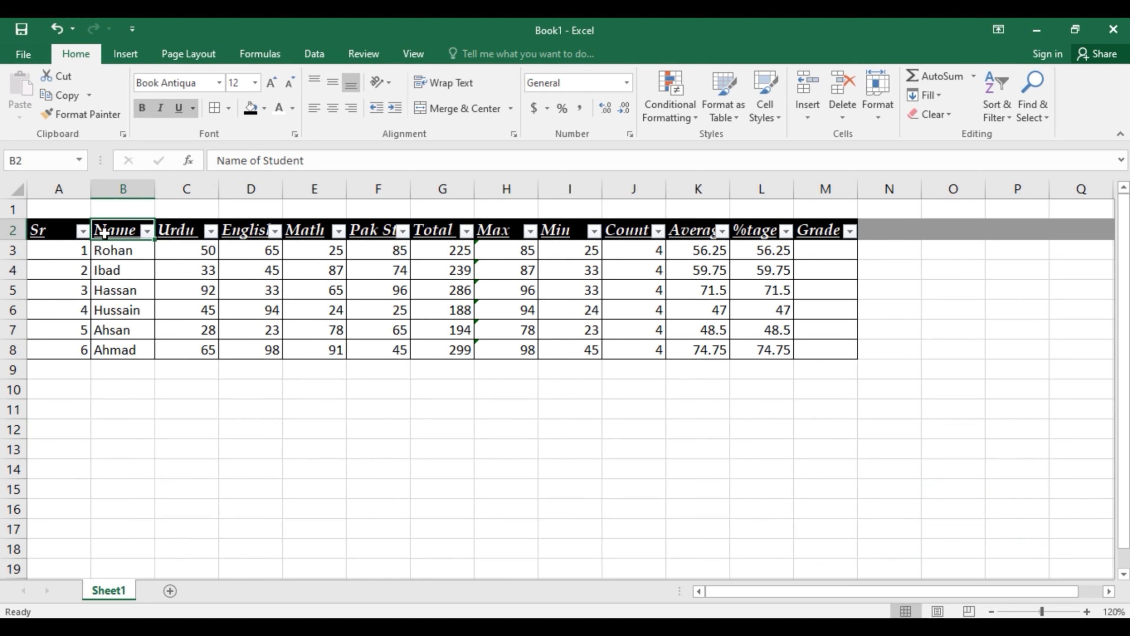
click(79, 117)
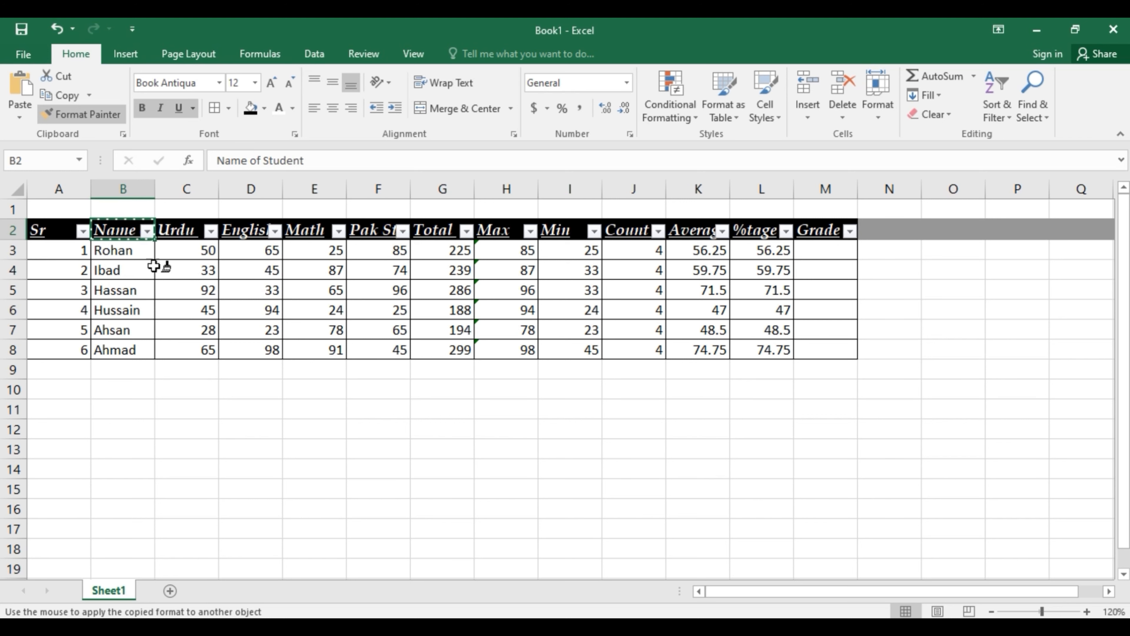
click(201, 348)
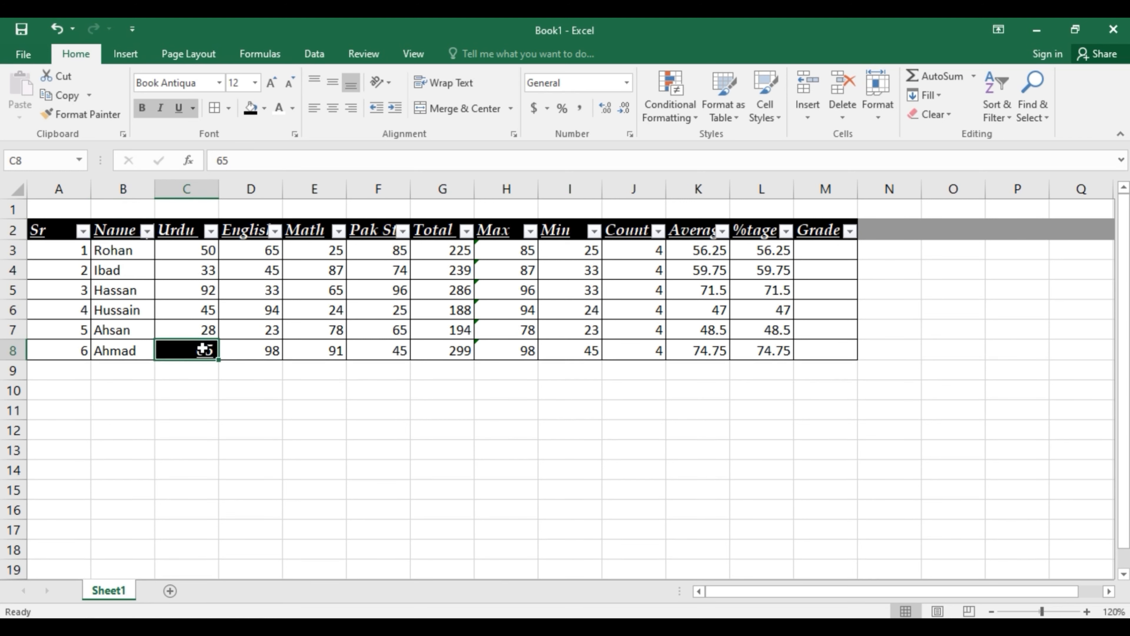
click(270, 410)
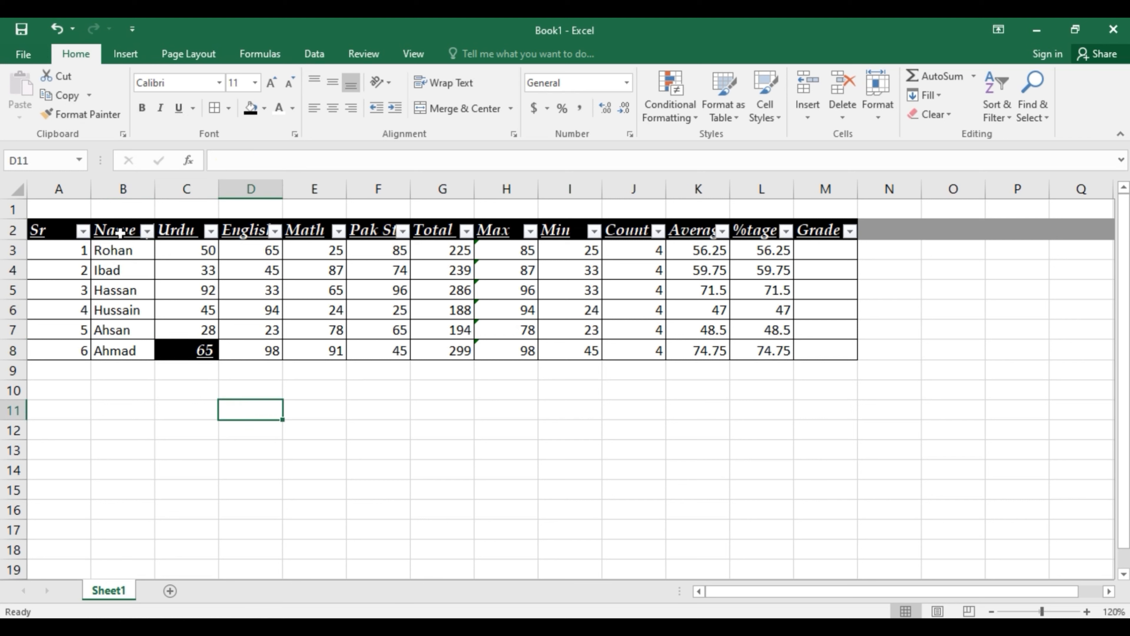
click(185, 349)
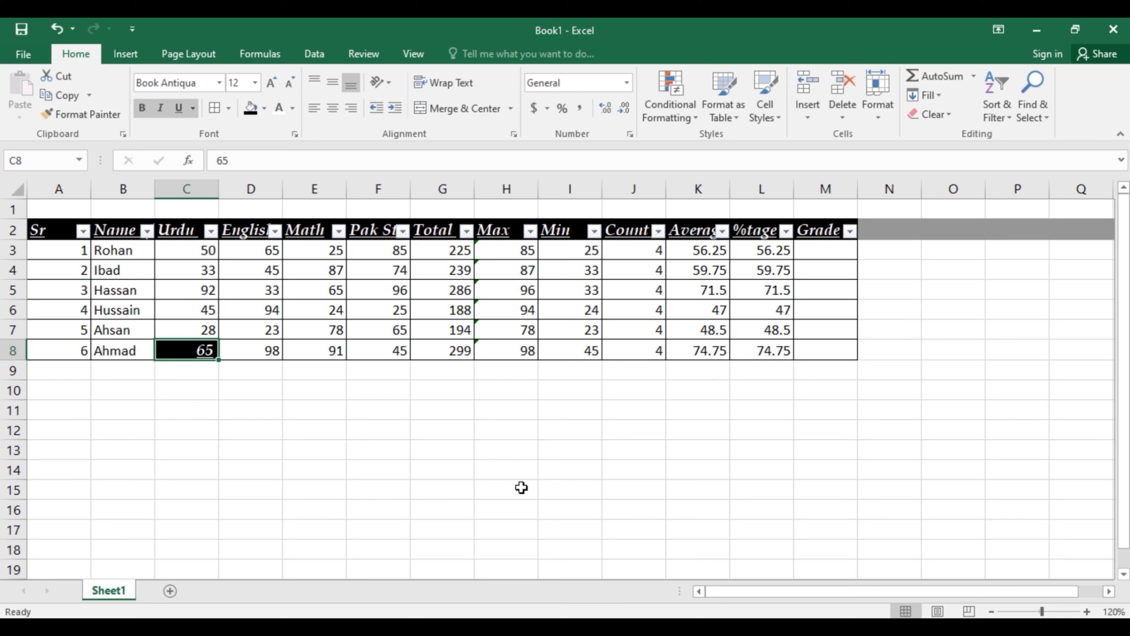
Keep Format Painter active to copy B2's formatting to cells F6, H6, K6, B5 and A8, and end the painting
click(125, 232)
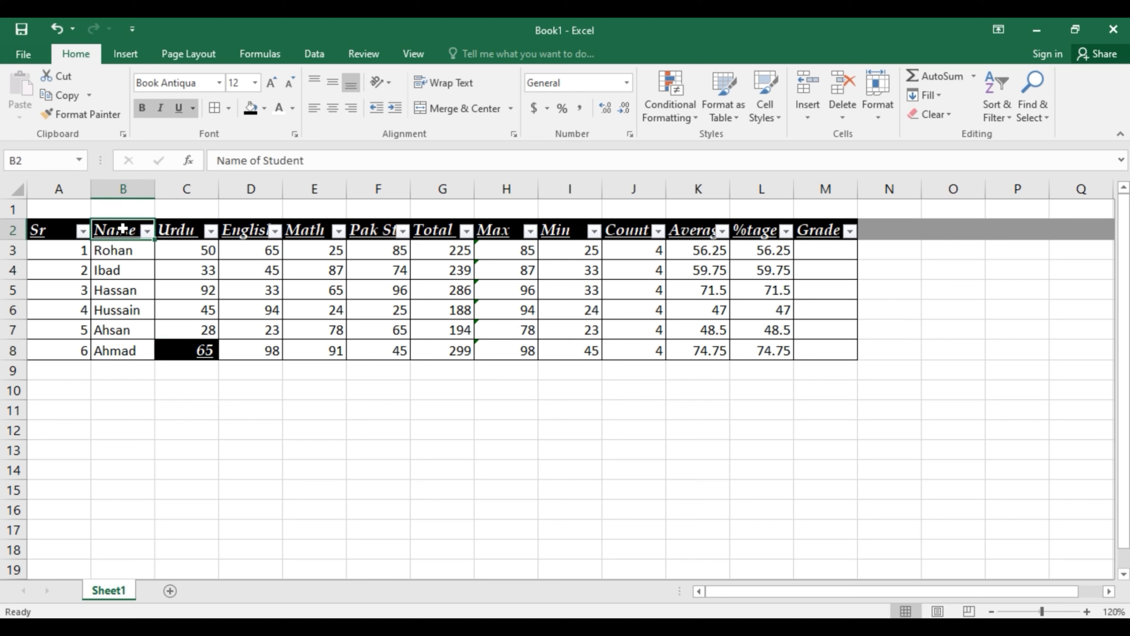
click(99, 117)
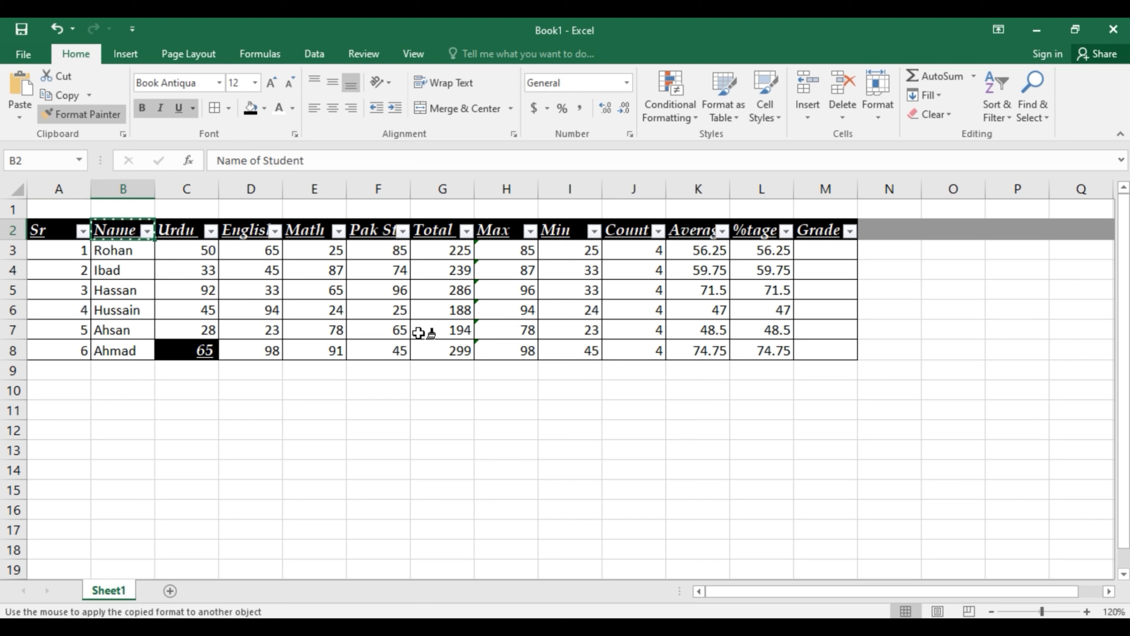
click(389, 304)
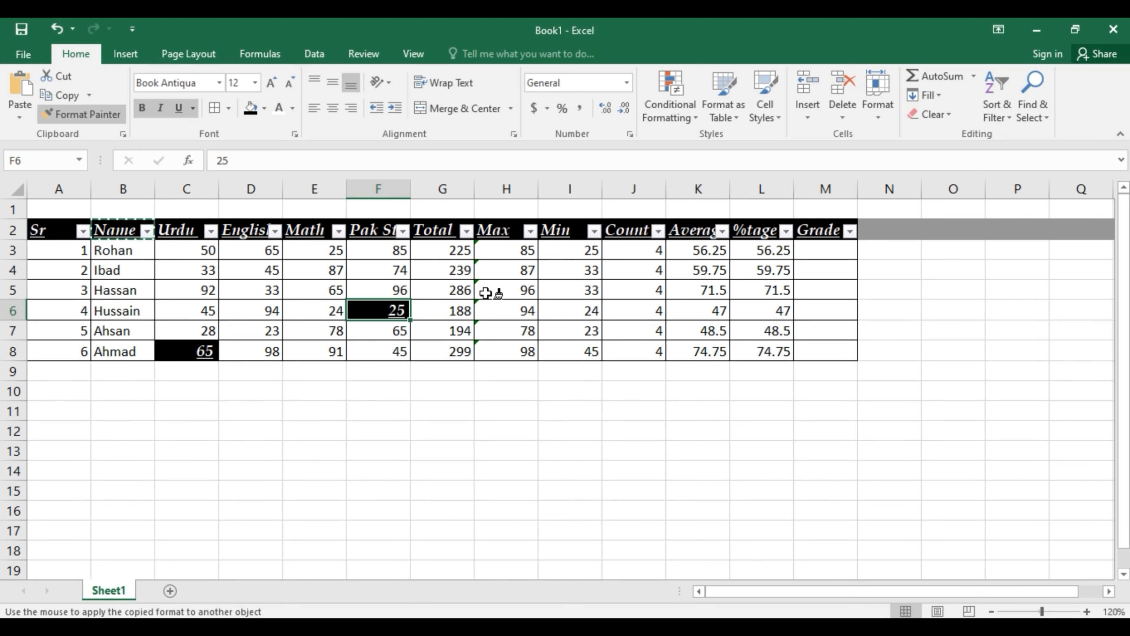
click(516, 307)
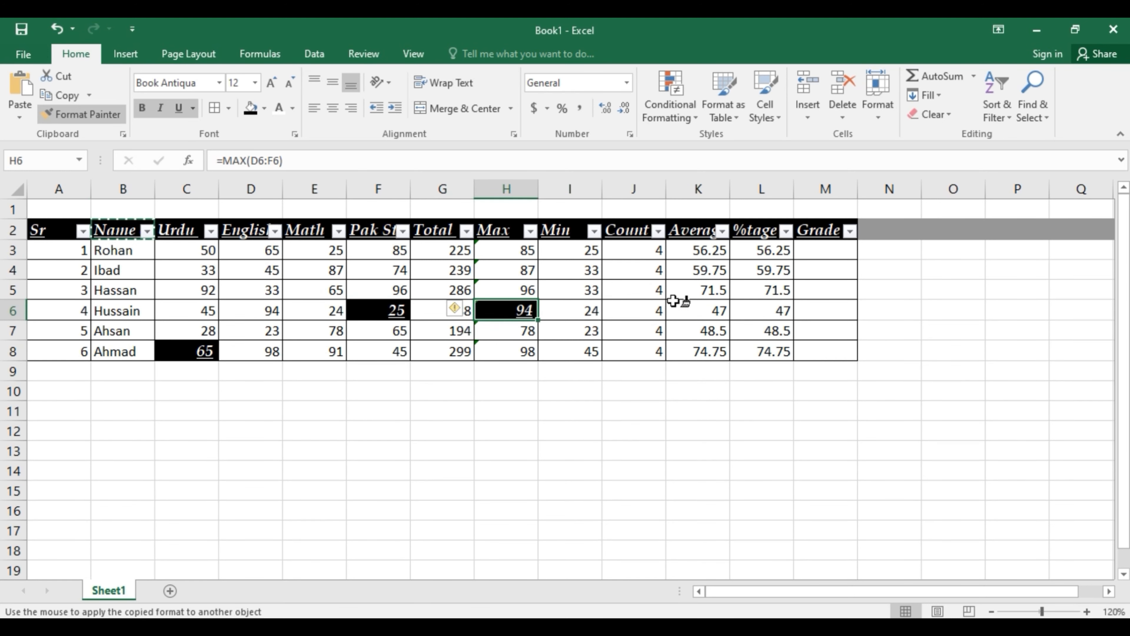
click(721, 309)
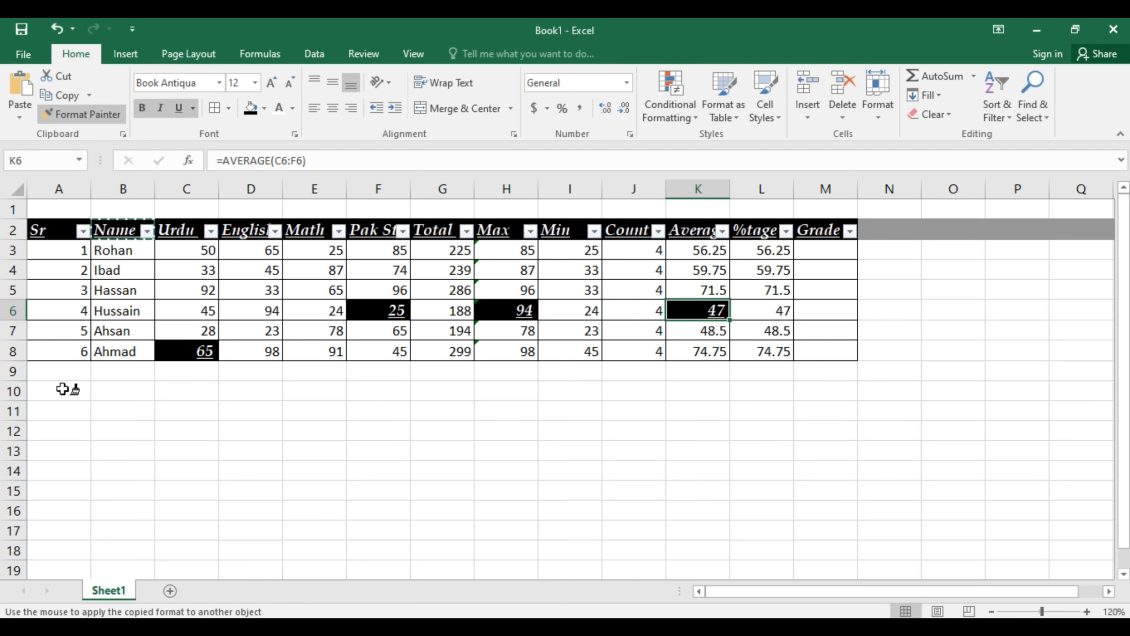
click(114, 288)
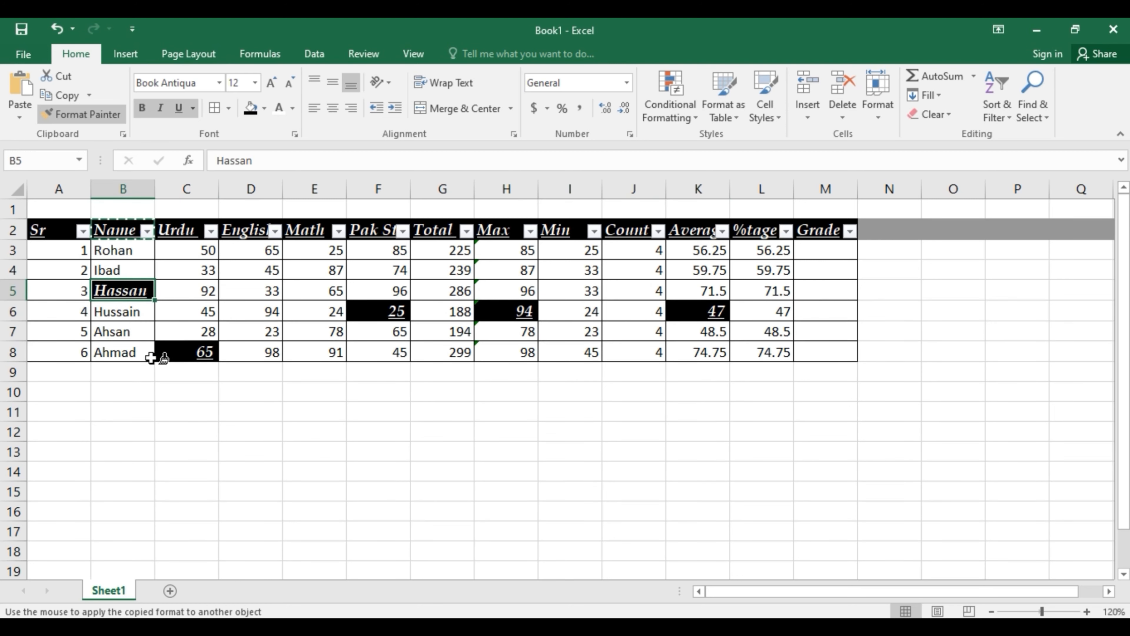
click(75, 351)
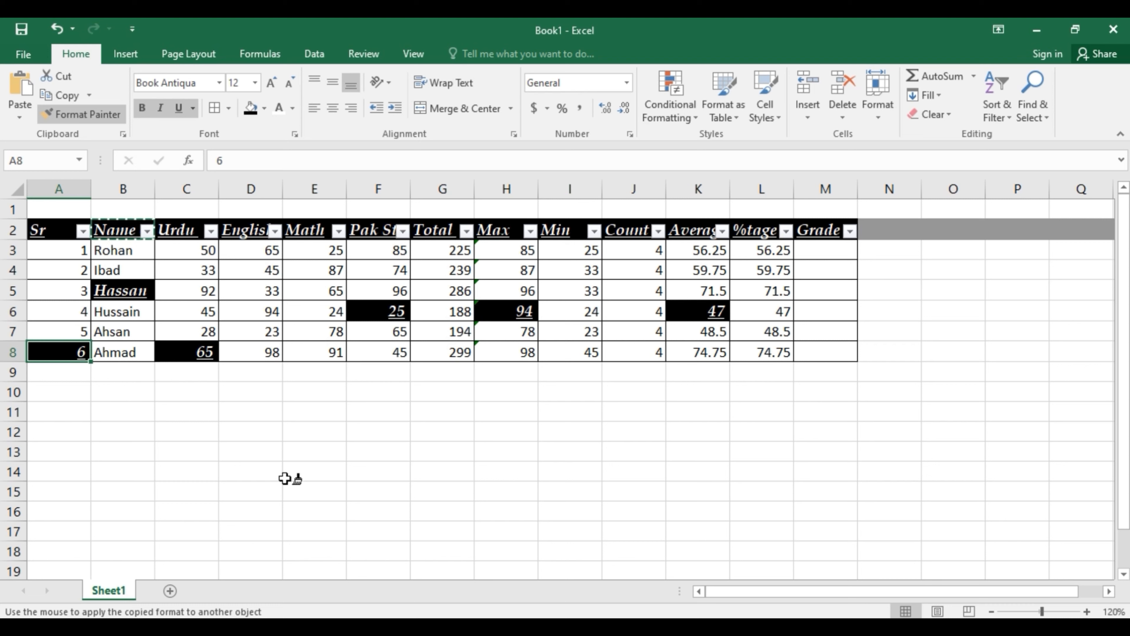
key(Escape)
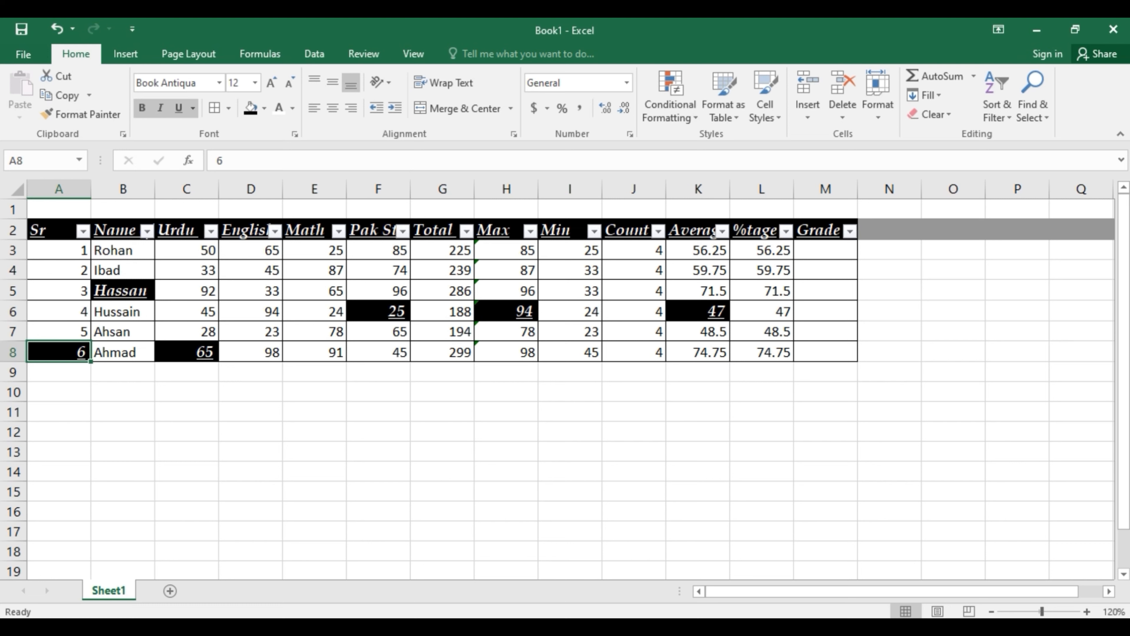
Increase the height of rows 2 through 8 together to roughly double
drag(13, 229, 21, 252)
click(56, 377)
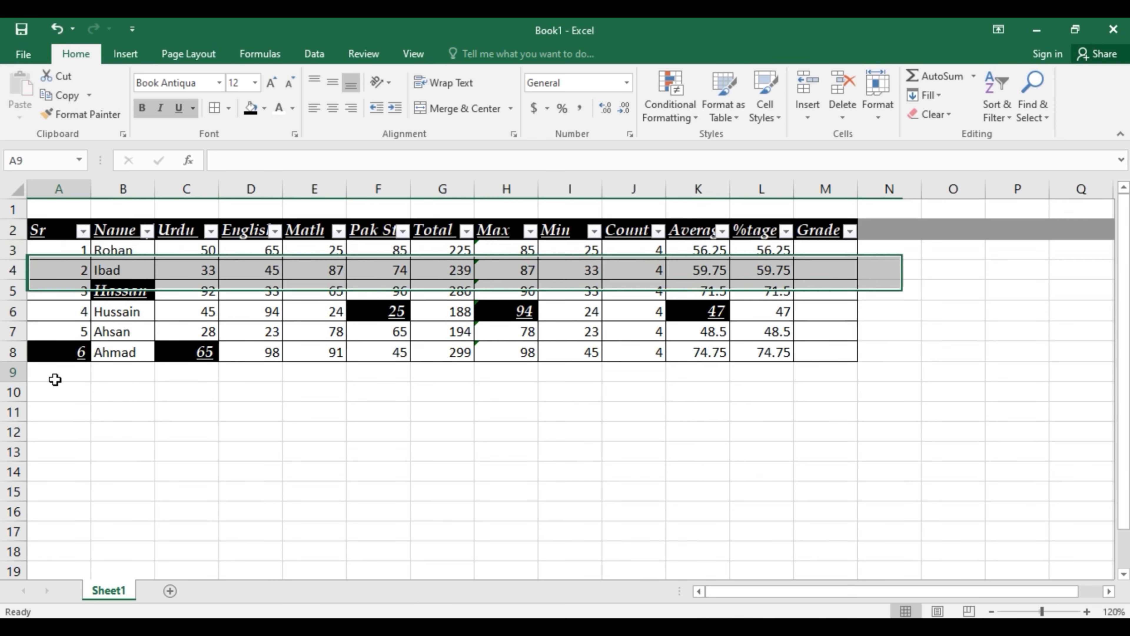
click(13, 232)
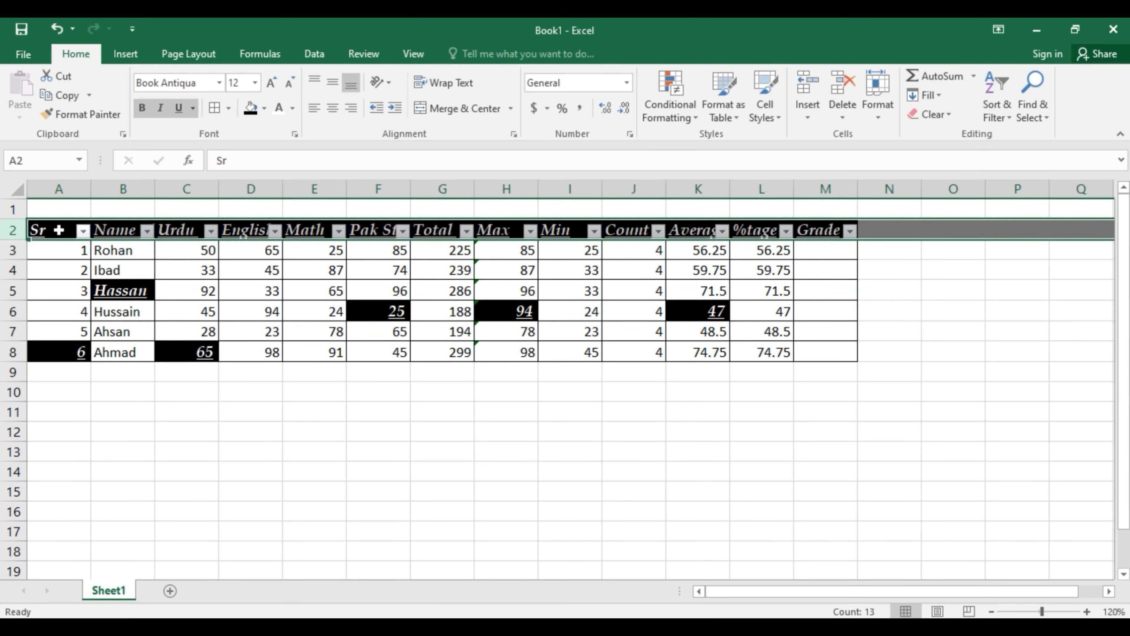
key(shift+Down)
key(shift+Down)
key(shift+Down)
key(shift+Down)
key(shift+Down)
key(shift+Down)
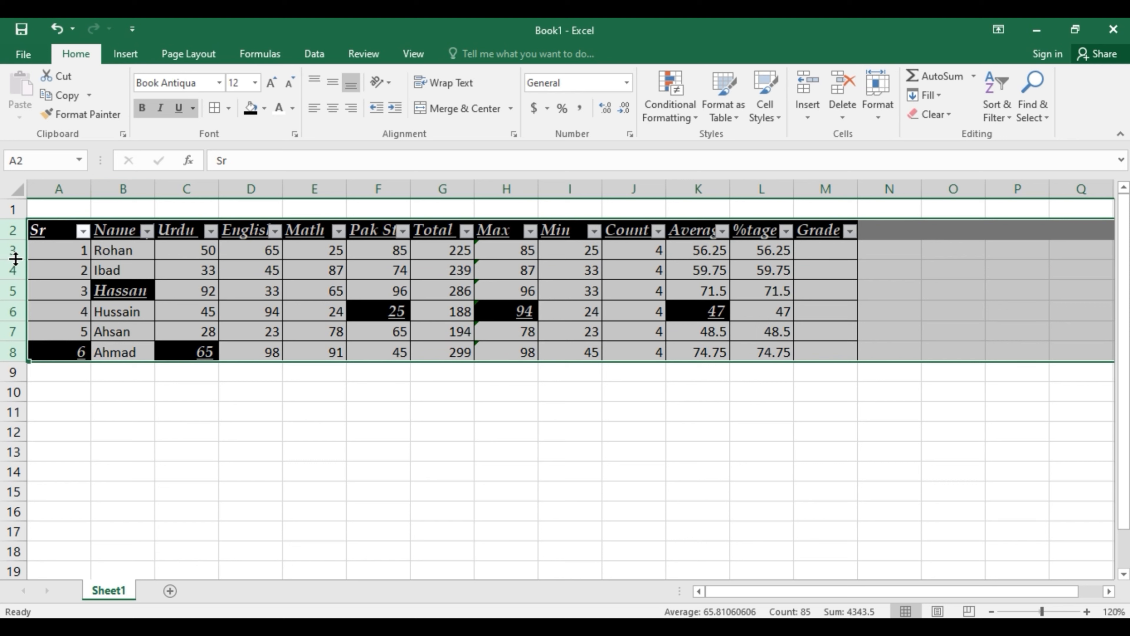
drag(16, 258, 19, 277)
Align the contents of row 3 to the top of their cells
click(16, 277)
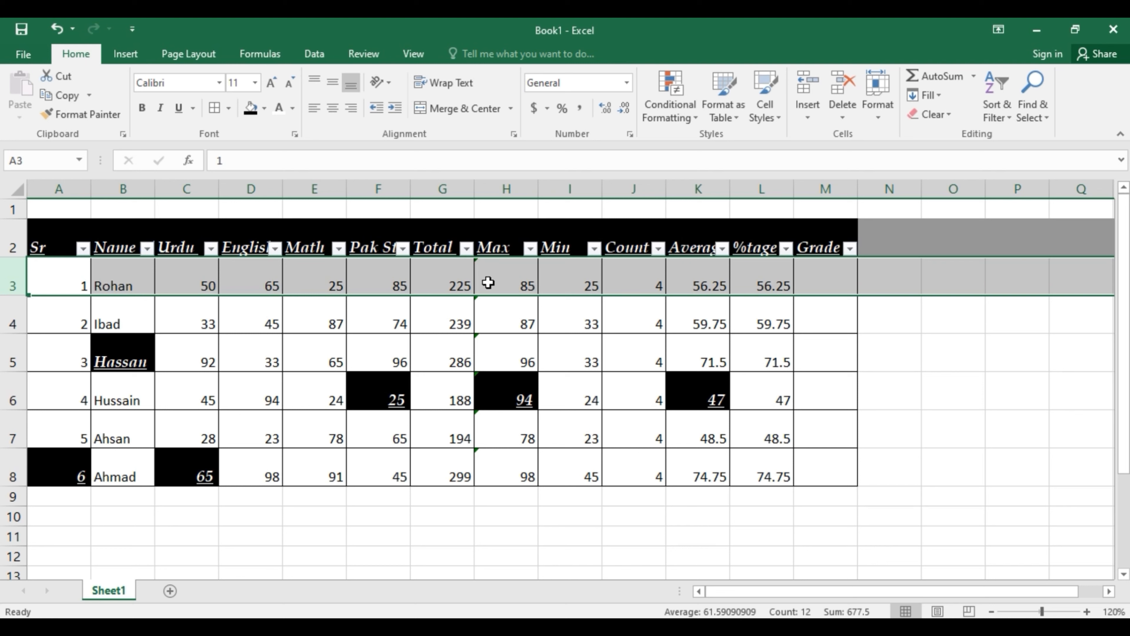
click(316, 82)
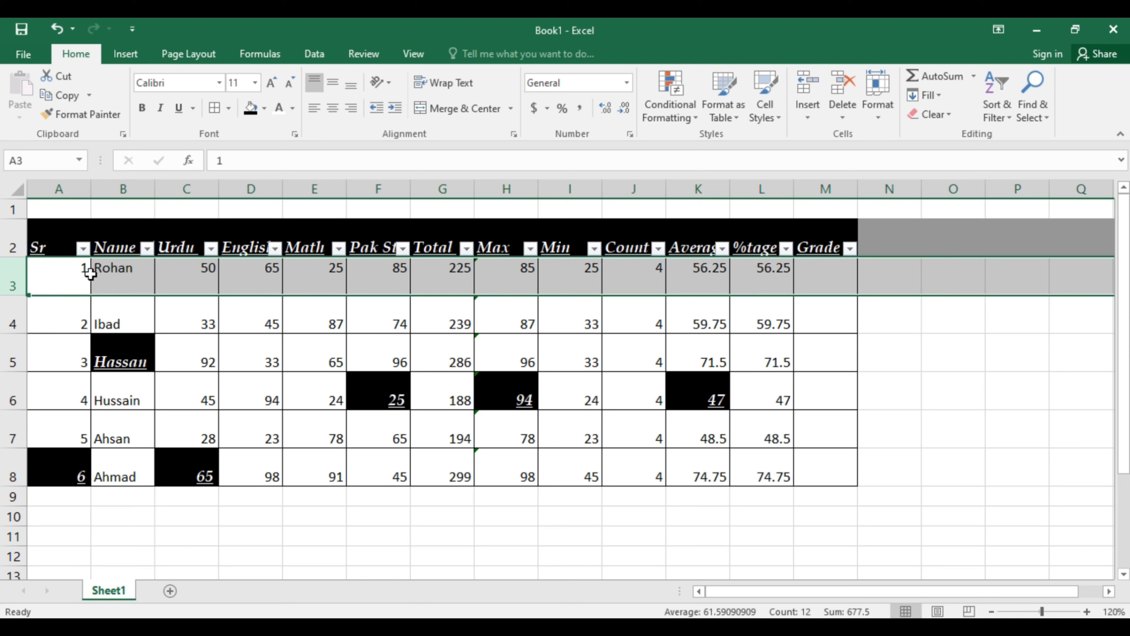
click(962, 391)
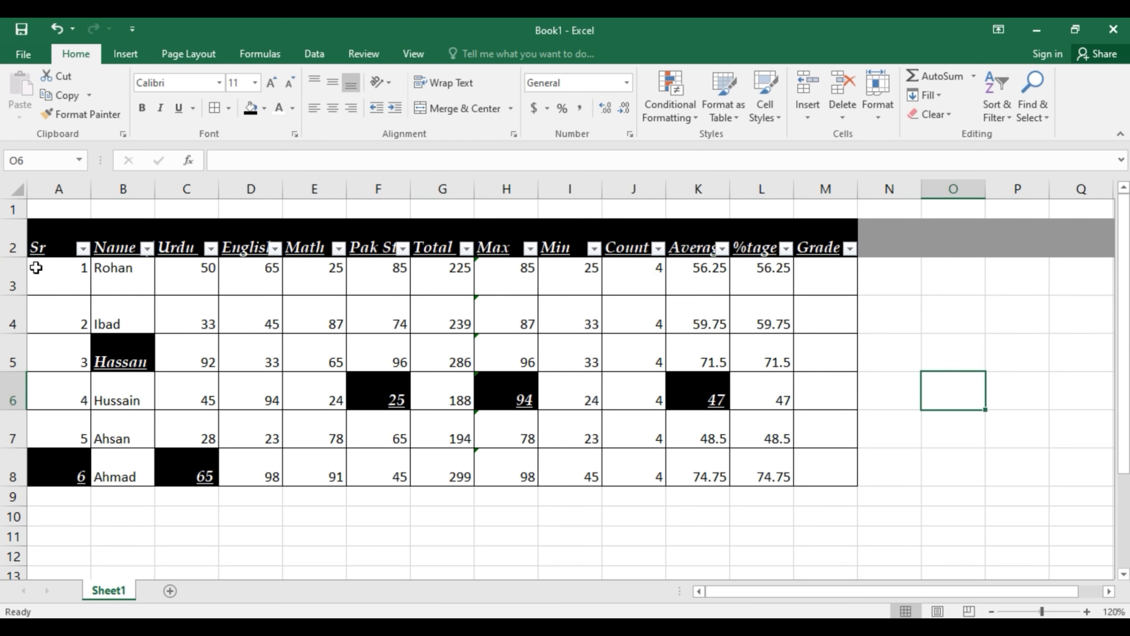
Select the whole marks table A2:M8 and align its contents to the top of the cells
drag(38, 245, 803, 469)
click(803, 458)
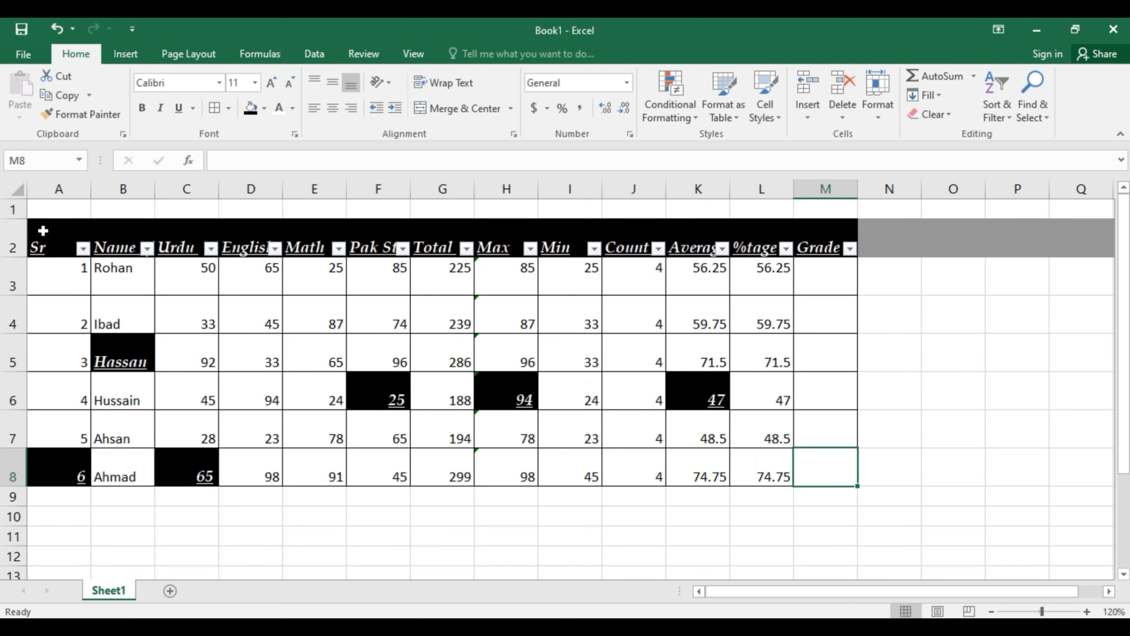
click(43, 230)
key(ctrl+shift+Down)
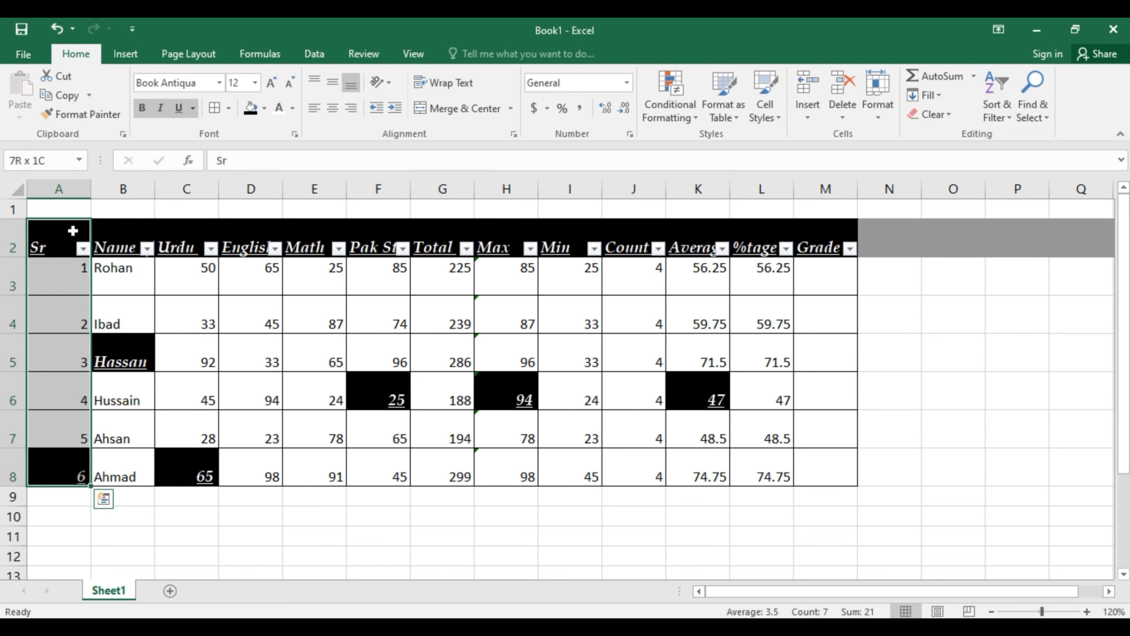
key(ctrl+shift+Right)
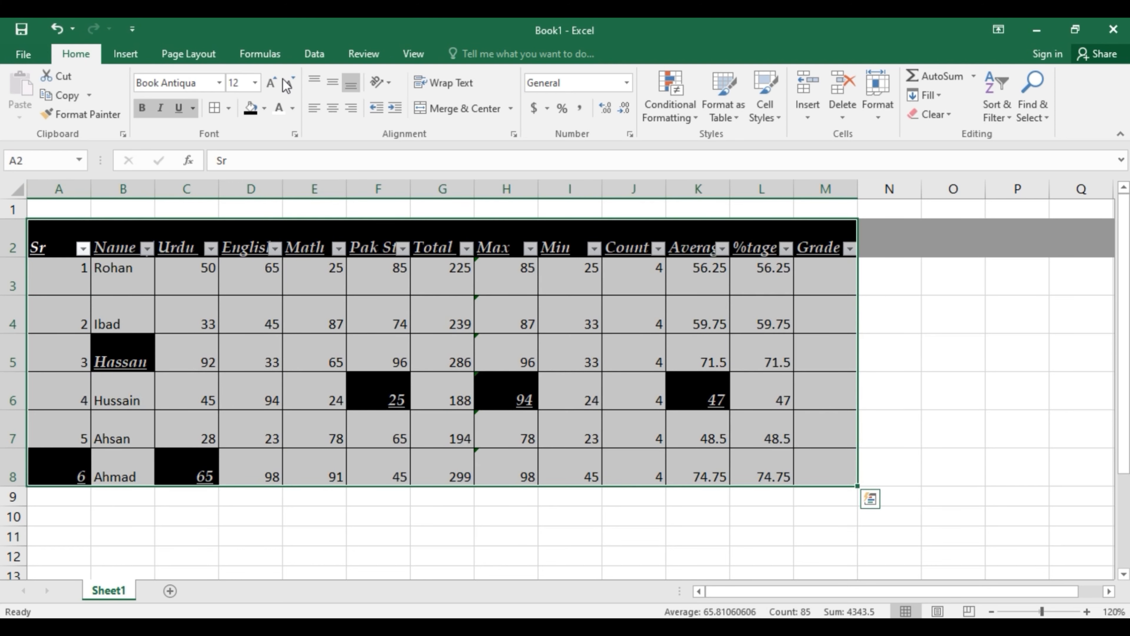
click(313, 83)
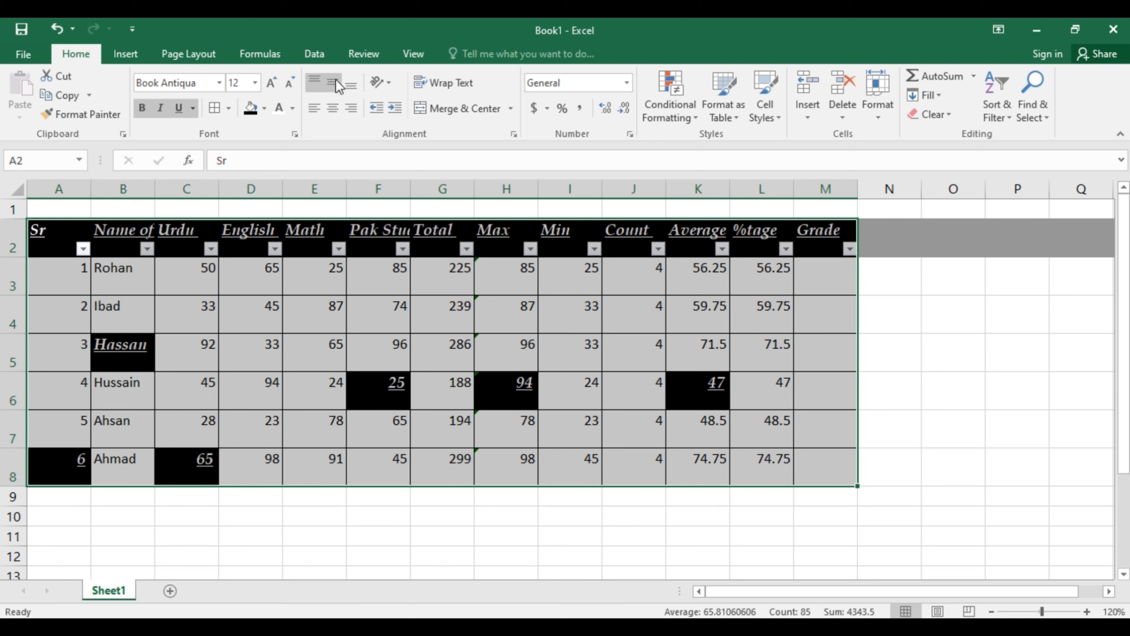
Alternate the selected table's vertical alignment between bottom and middle, ending with middle alignment
click(343, 86)
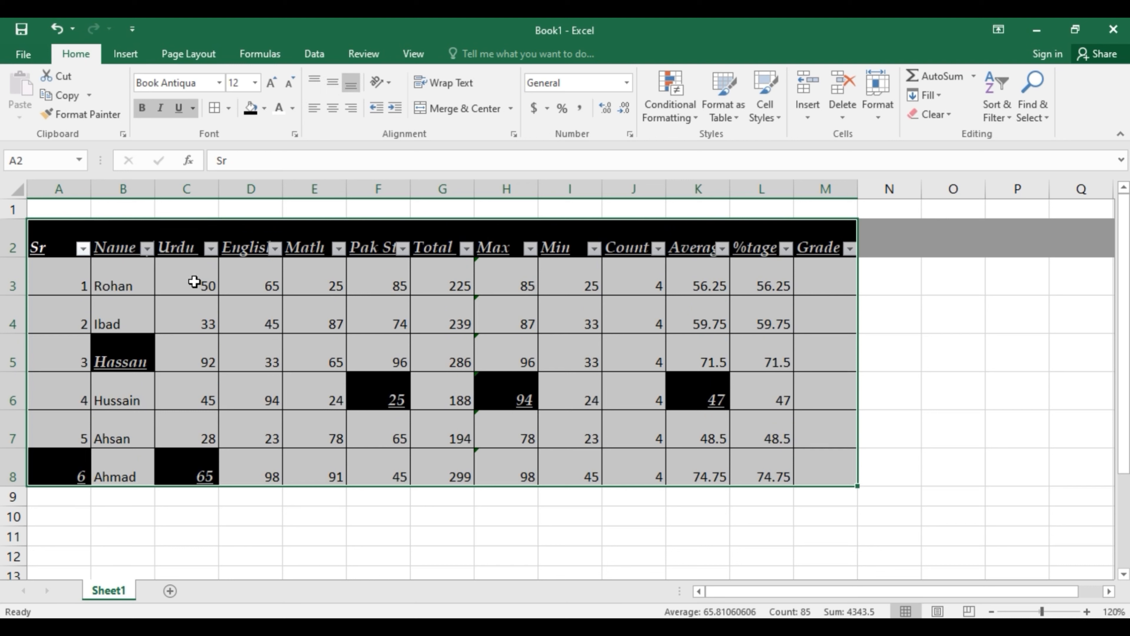
click(332, 83)
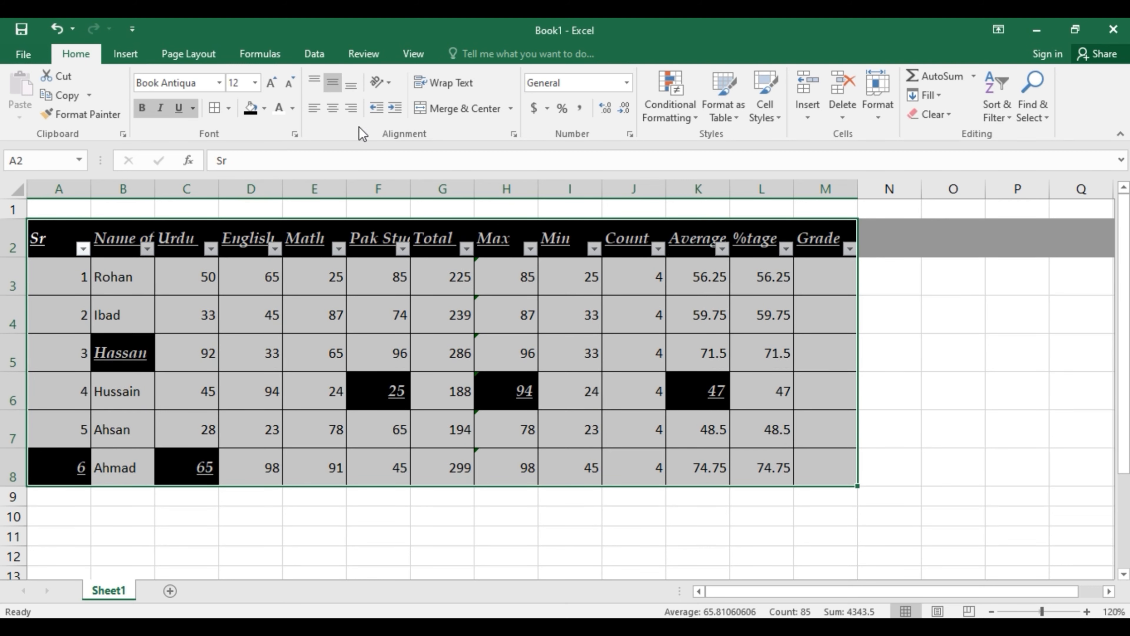
click(351, 84)
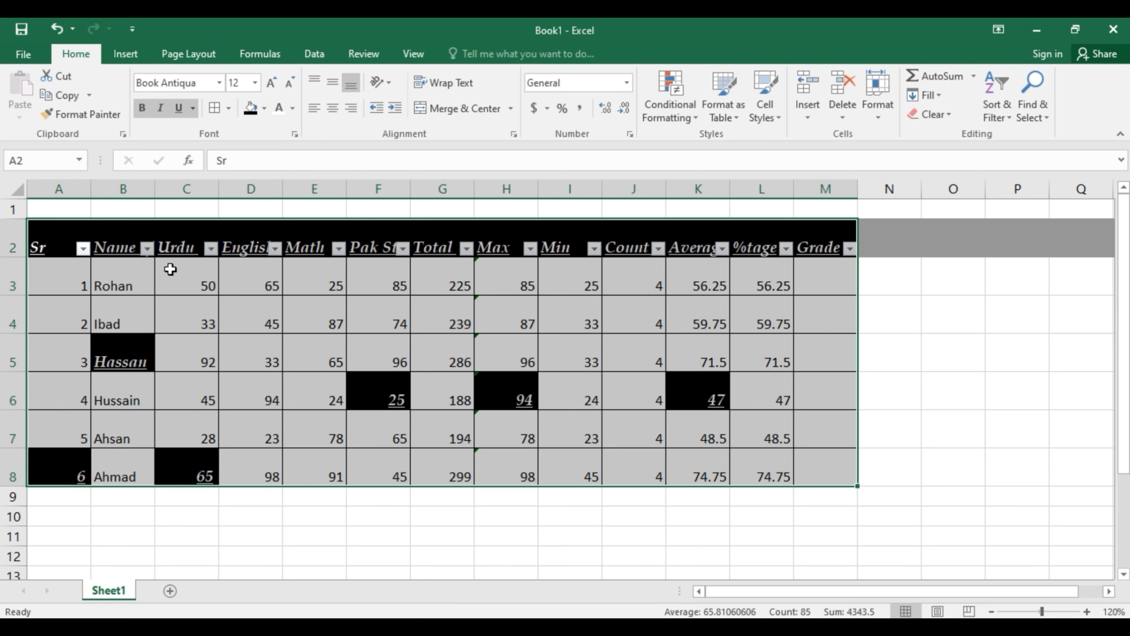
click(341, 88)
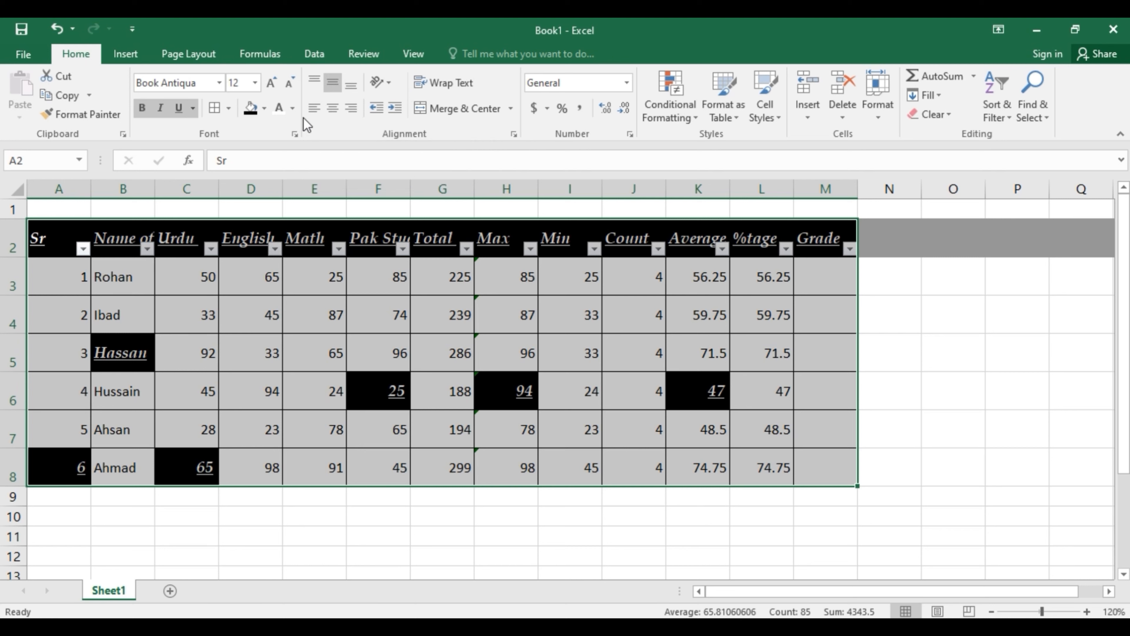
Try left, center and right horizontal alignment on the selected table, clear the right alignment, and finish with the contents centered
click(314, 108)
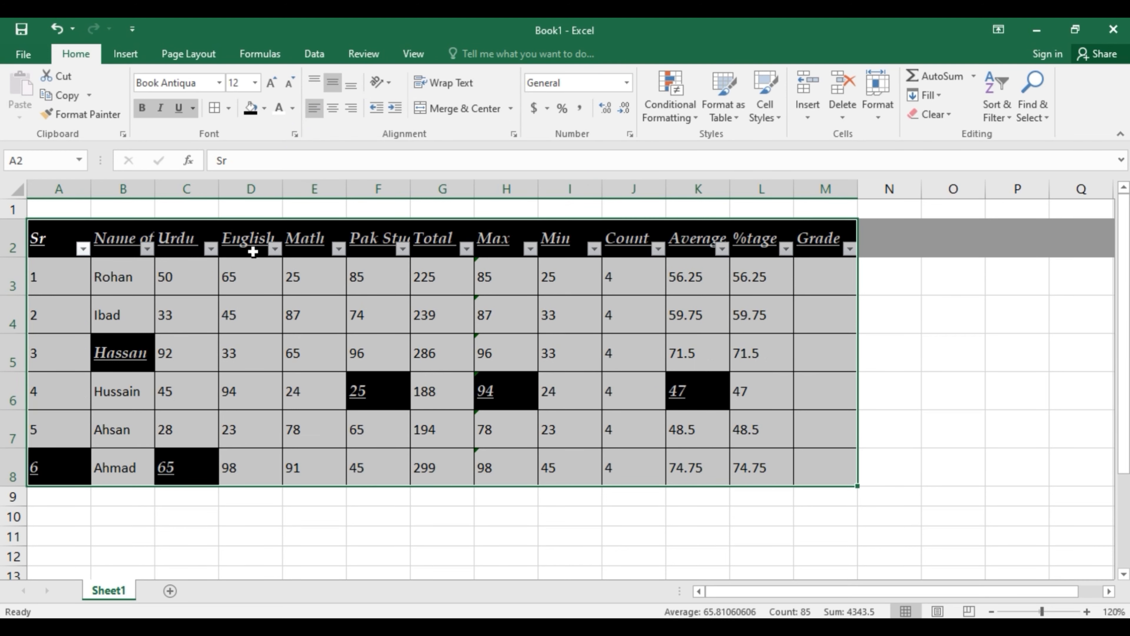
click(333, 111)
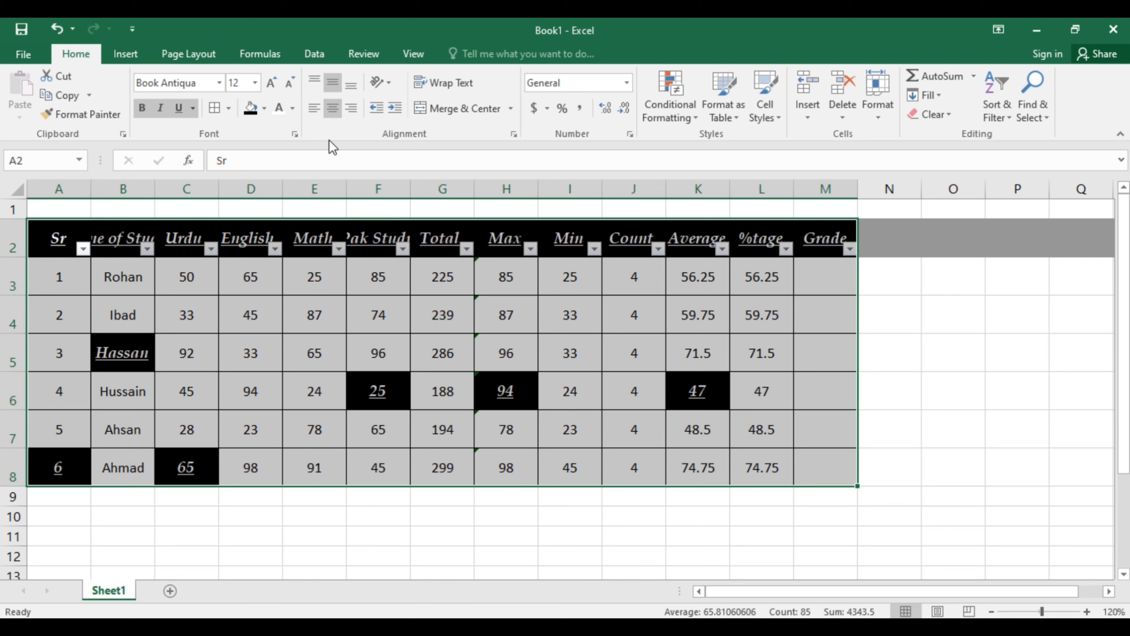
click(351, 114)
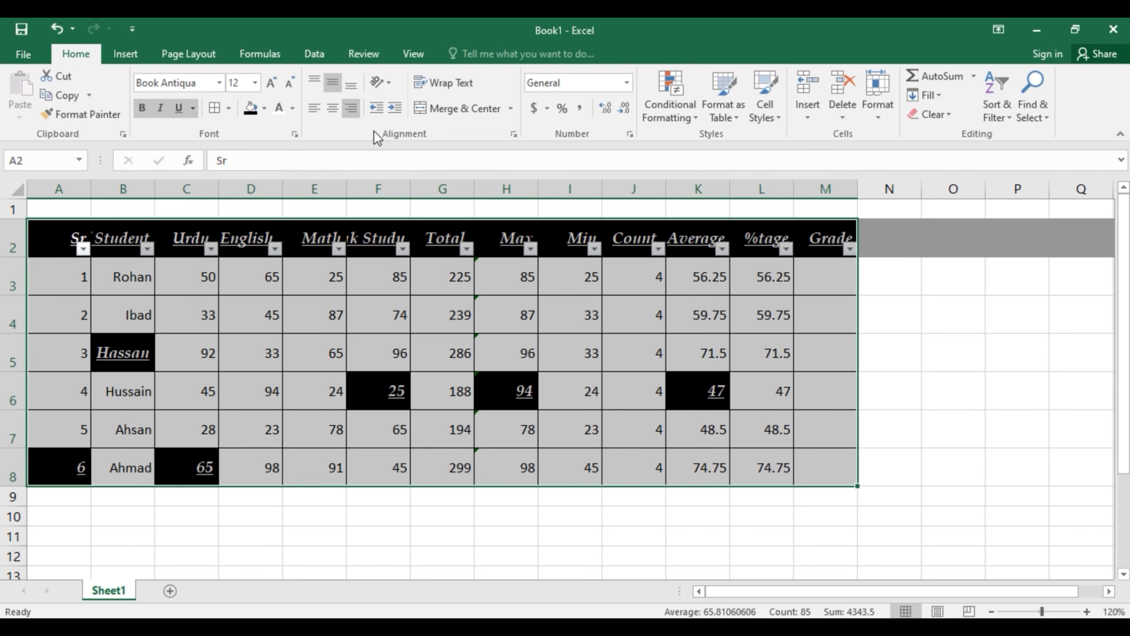
click(348, 112)
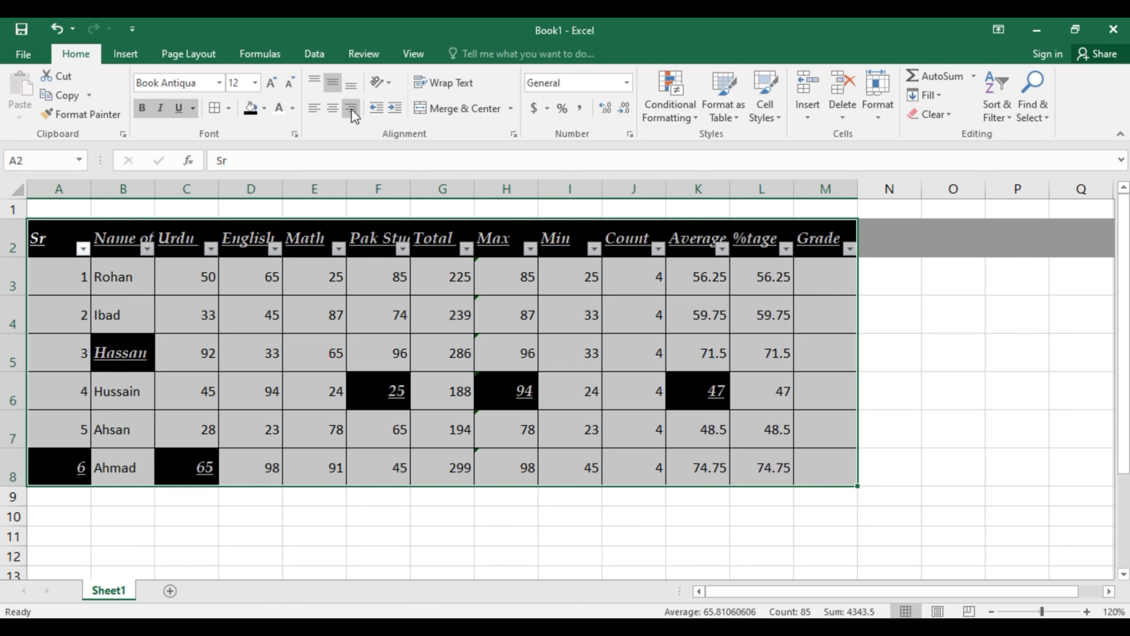
click(332, 108)
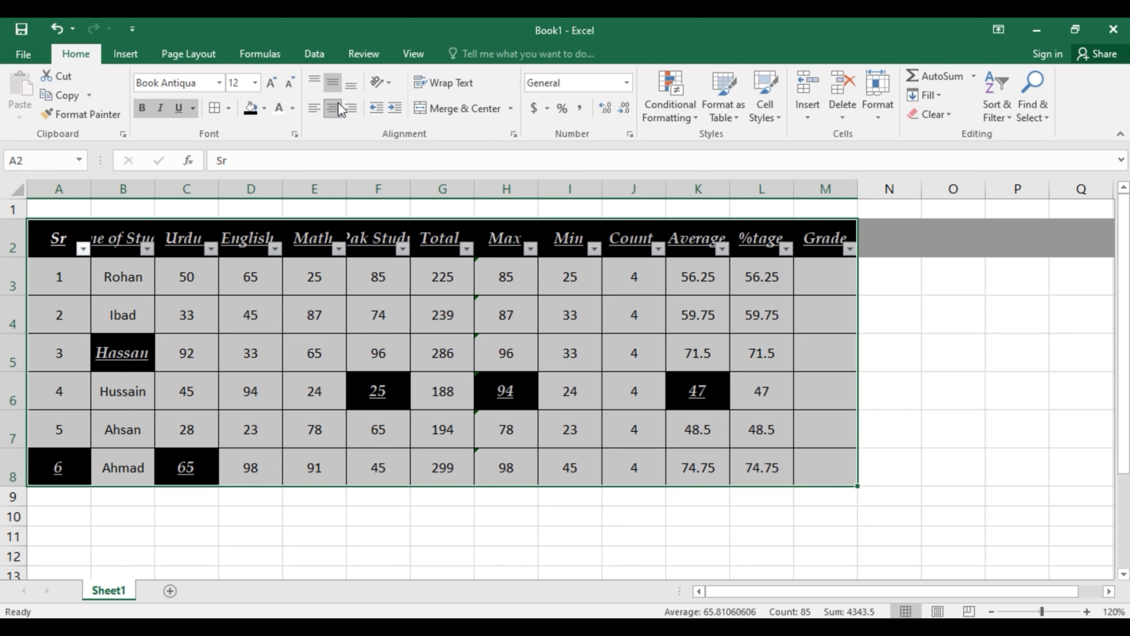